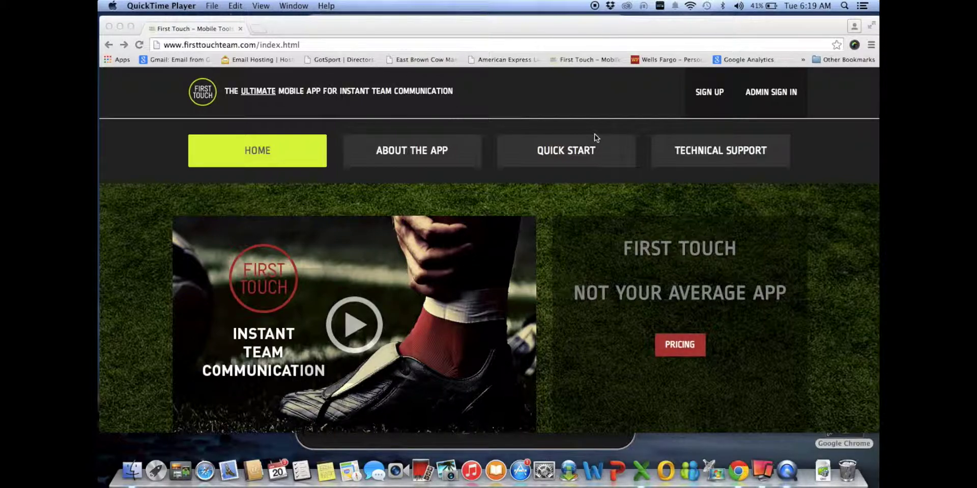
# Step: Bring the Chrome window with the First Touch site in front of QuickTime Player
pyautogui.click(768, 98)
# Step: Log into the admin website with the saved login ID and account password, re-entering the password after the failed attempt
pyautogui.click(768, 97)
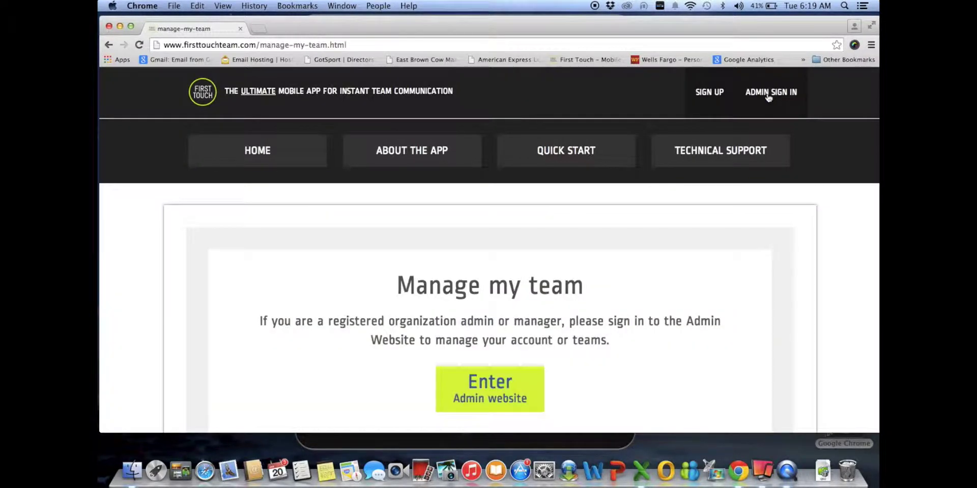
pyautogui.click(497, 382)
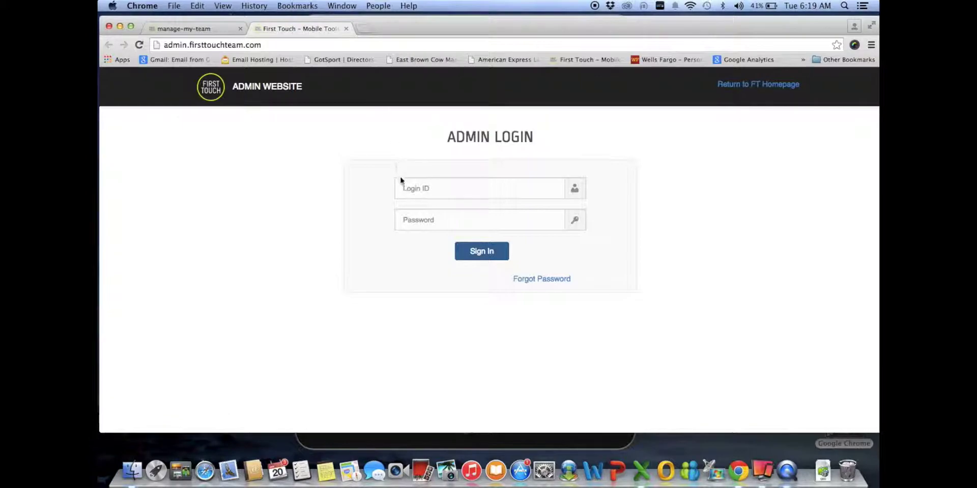
pyautogui.click(410, 193)
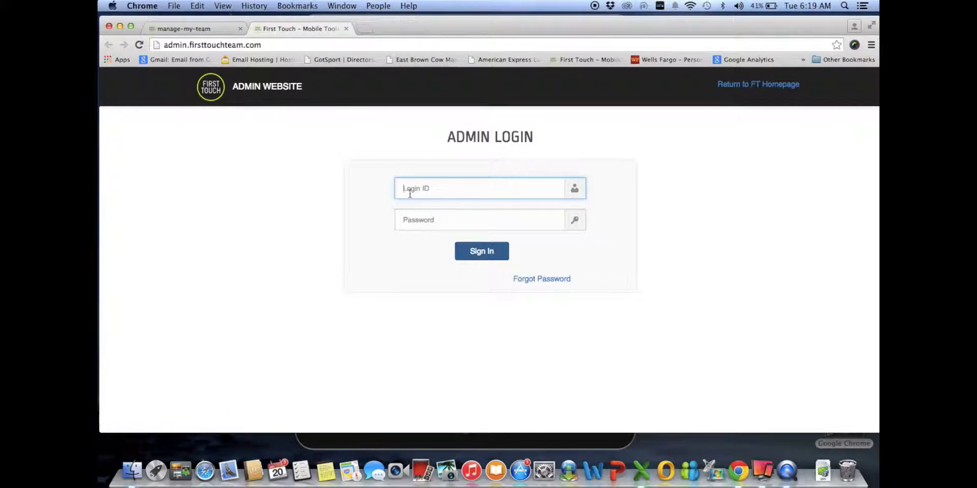
pyautogui.write('s')
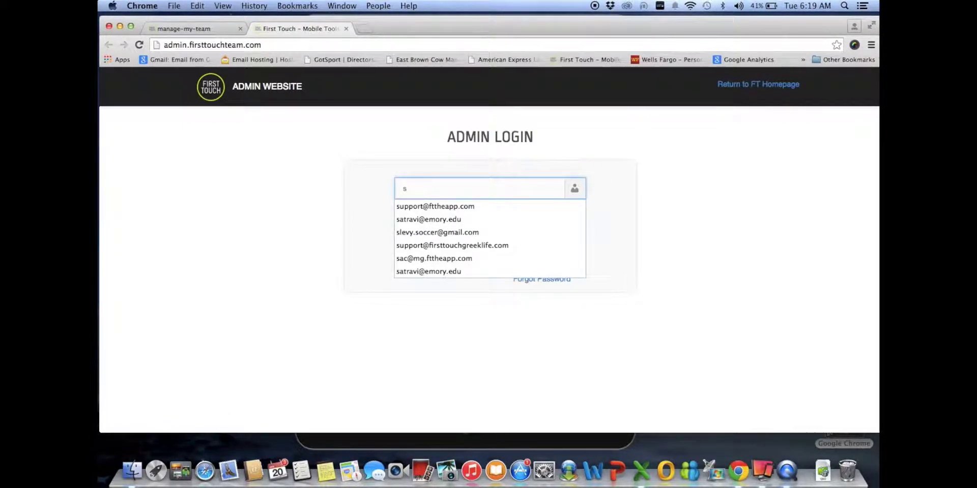
pyautogui.press('Down')
pyautogui.press('Tab')
pyautogui.write('••')
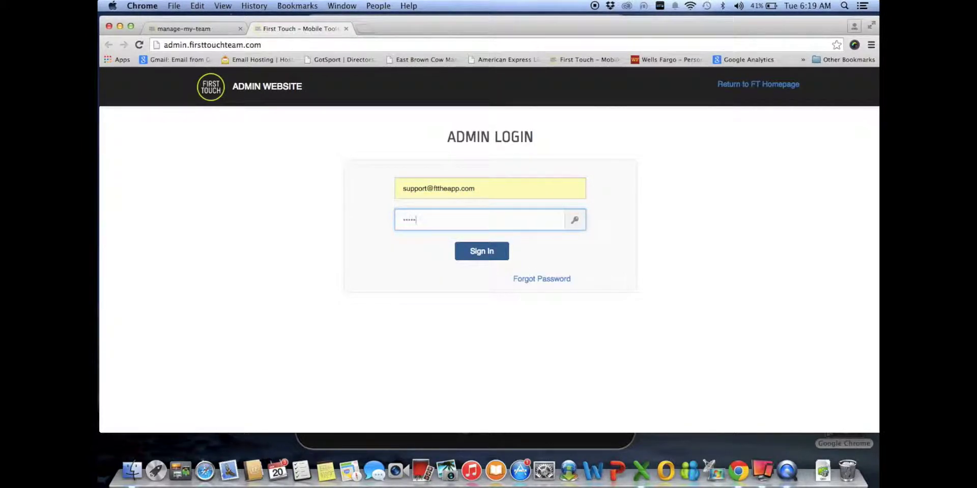
pyautogui.write('••••••••')
pyautogui.press('Return')
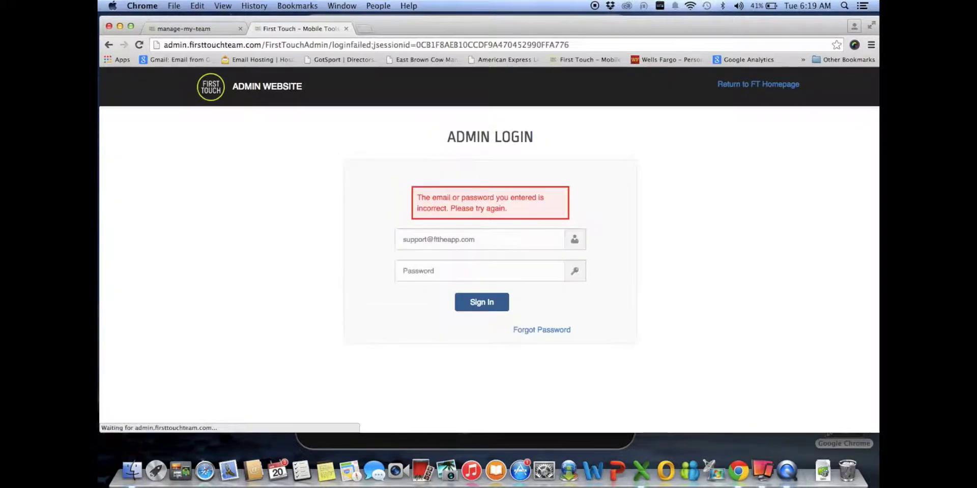
pyautogui.click(399, 270)
pyautogui.write('••••••••••')
pyautogui.press('Return')
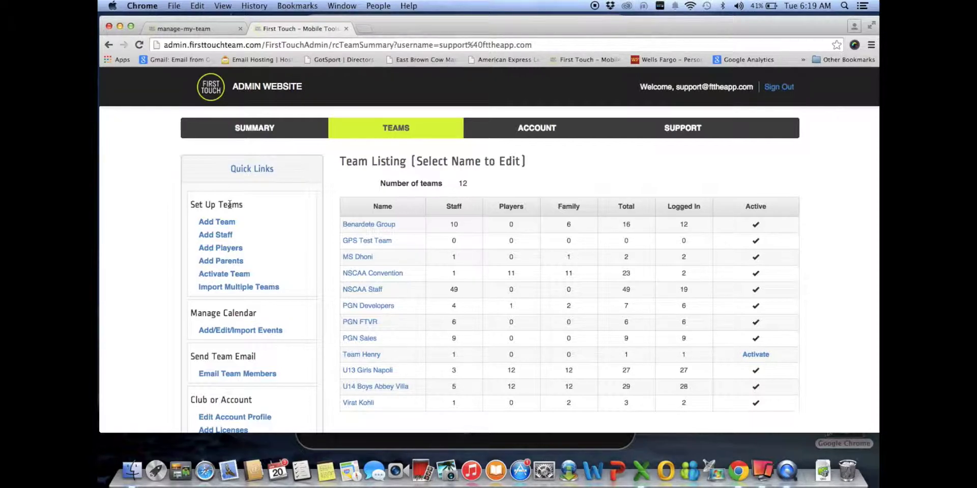
# Step: Scroll through the Quick Links sidebar and back, then open Add Team under Set Up Teams
pyautogui.scroll(-1, 356, 218)
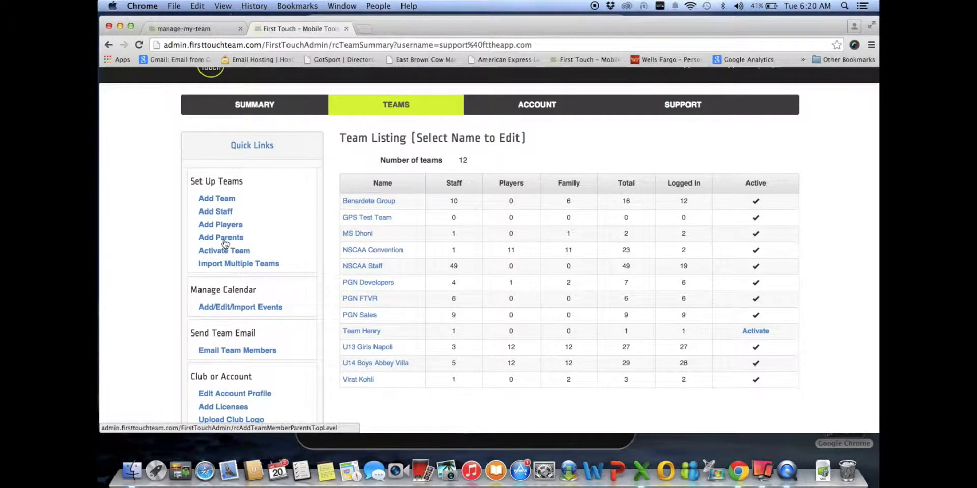
pyautogui.scroll(-1, 225, 244)
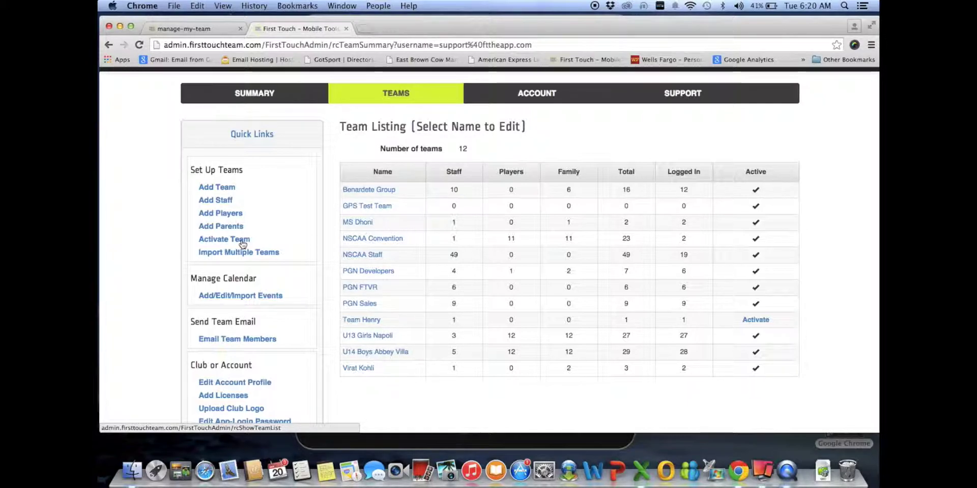
pyautogui.scroll(-1, 242, 245)
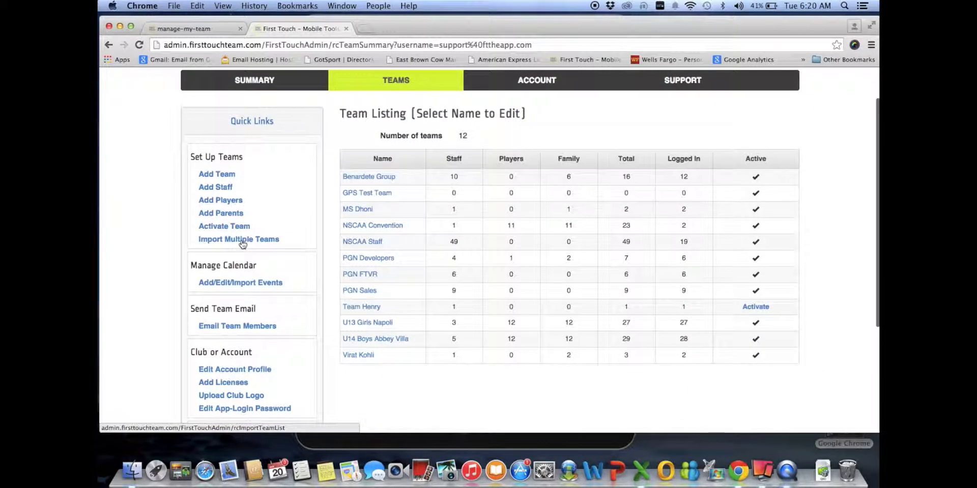
pyautogui.scroll(-4, 242, 244)
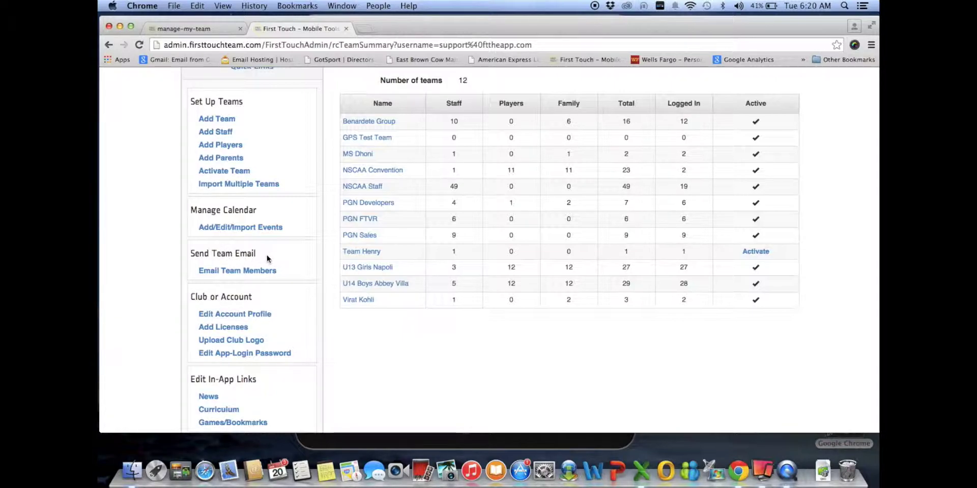
pyautogui.scroll(-3, 267, 256)
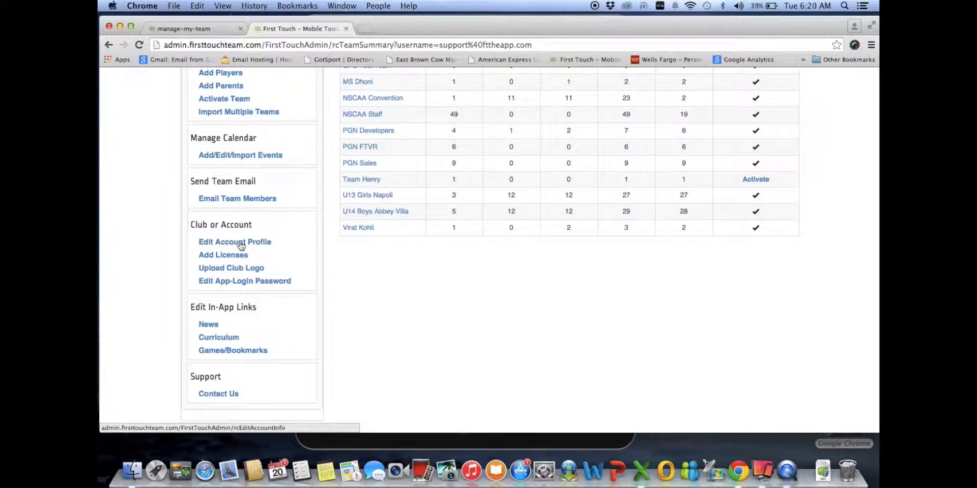
pyautogui.scroll(-2, 241, 246)
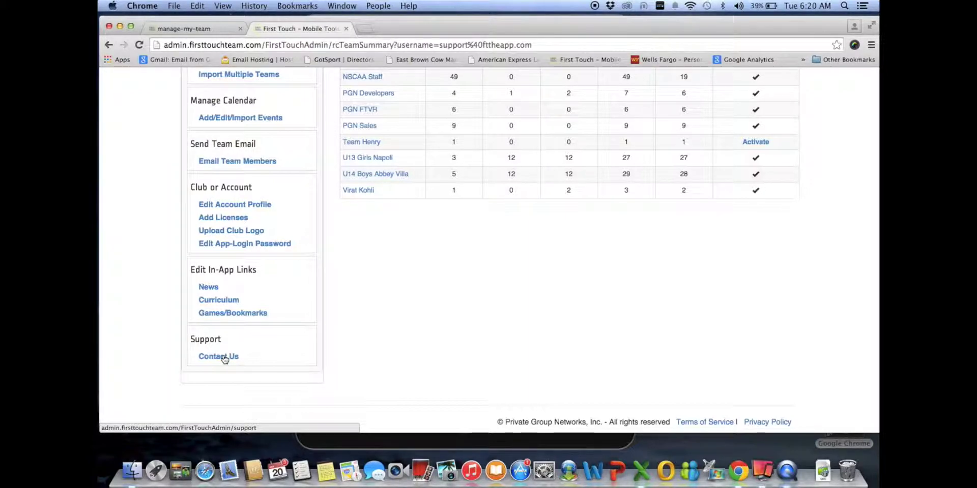
pyautogui.scroll(5, 225, 359)
pyautogui.scroll(2, 224, 355)
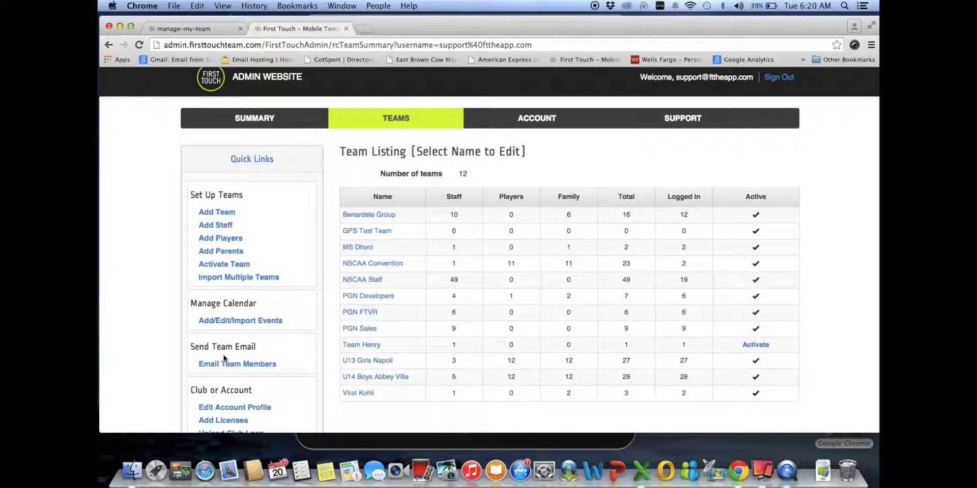
pyautogui.click(223, 214)
# Step: Leave the New Team Name form empty and open U14 Boys Abbey Villa from the Team Listing
pyautogui.click(416, 238)
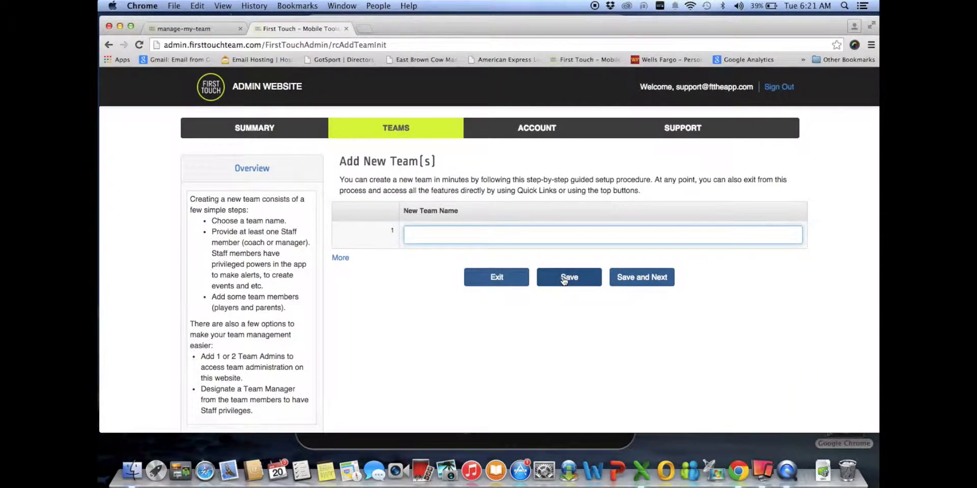
pyautogui.click(108, 46)
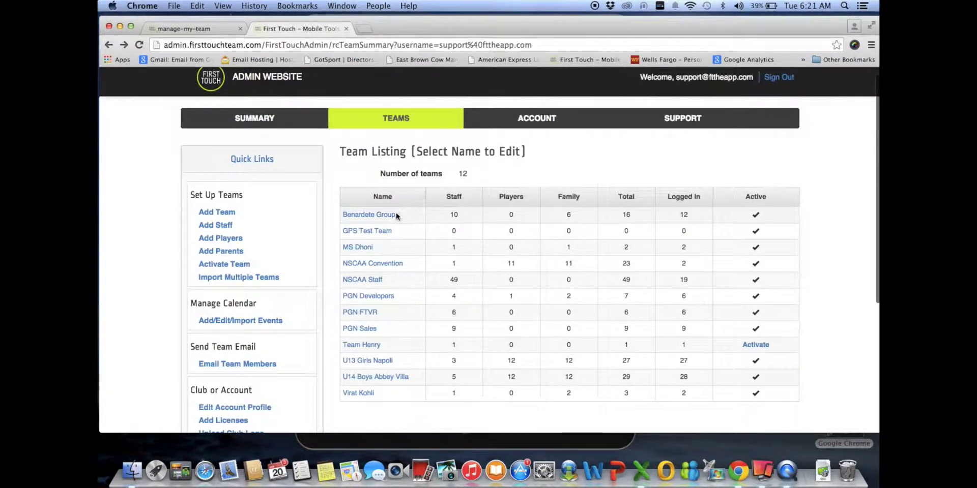
pyautogui.scroll(-2, 385, 215)
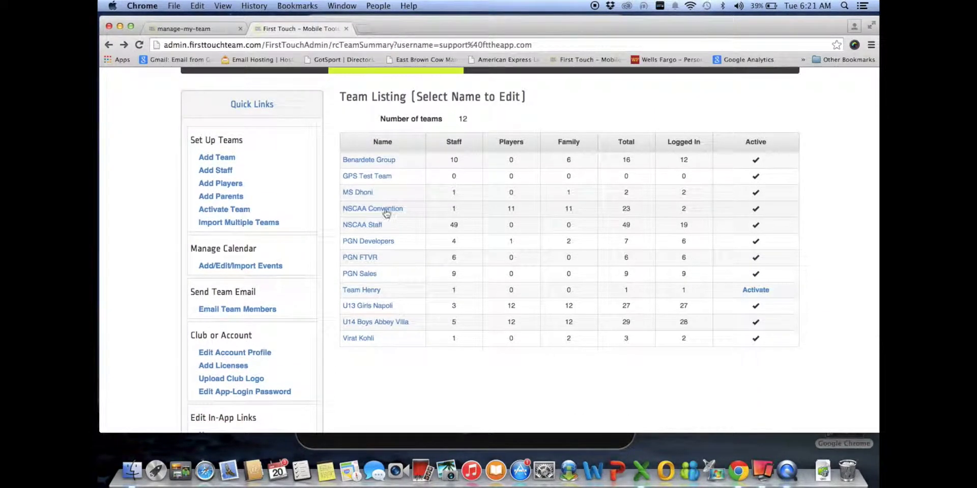
pyautogui.scroll(1, 459, 138)
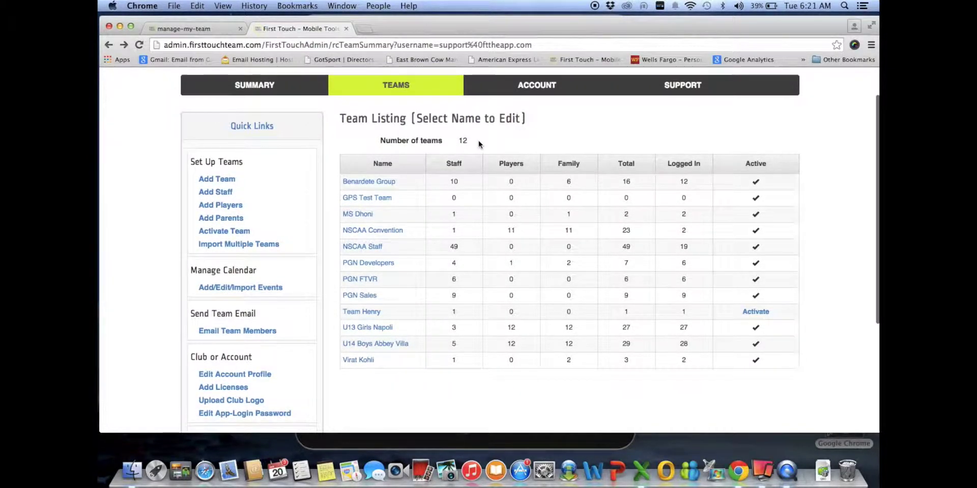
pyautogui.click(378, 345)
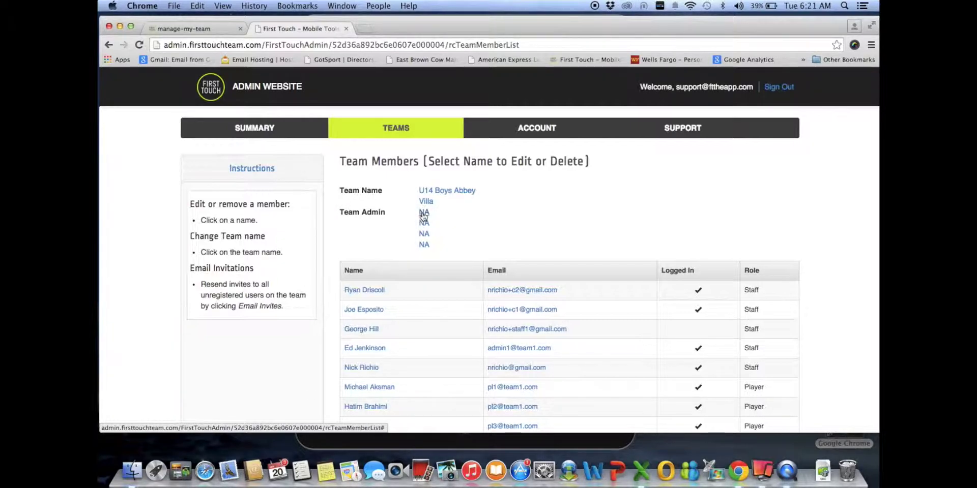
# Step: Open the Change Team Admin dialog from the NA link beside Team Admin
pyautogui.click(426, 214)
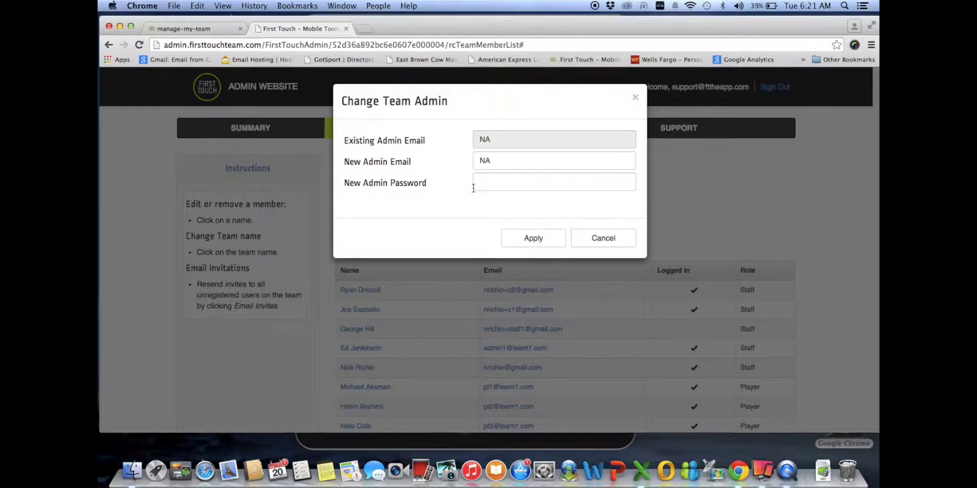
# Step: Cancel the Change Team Admin dialog, leaving Team Admin as NA
pyautogui.click(607, 245)
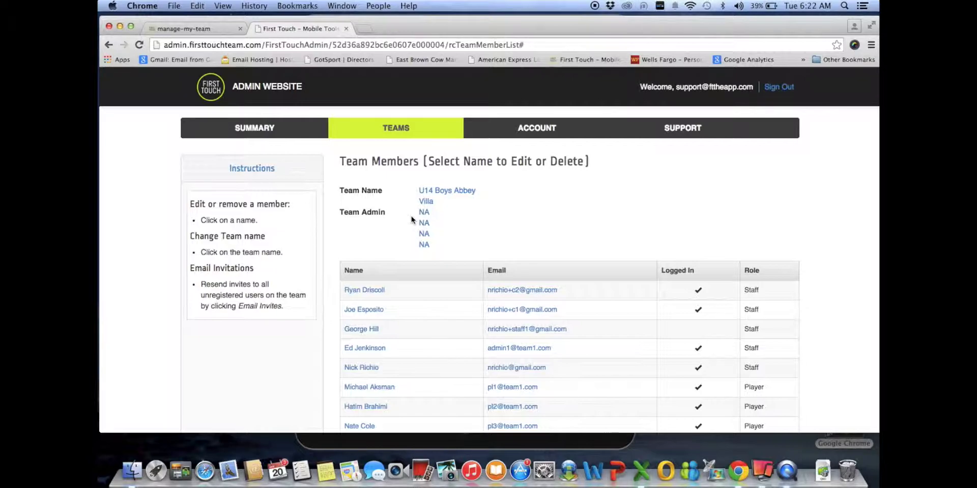
pyautogui.scroll(-2, 412, 220)
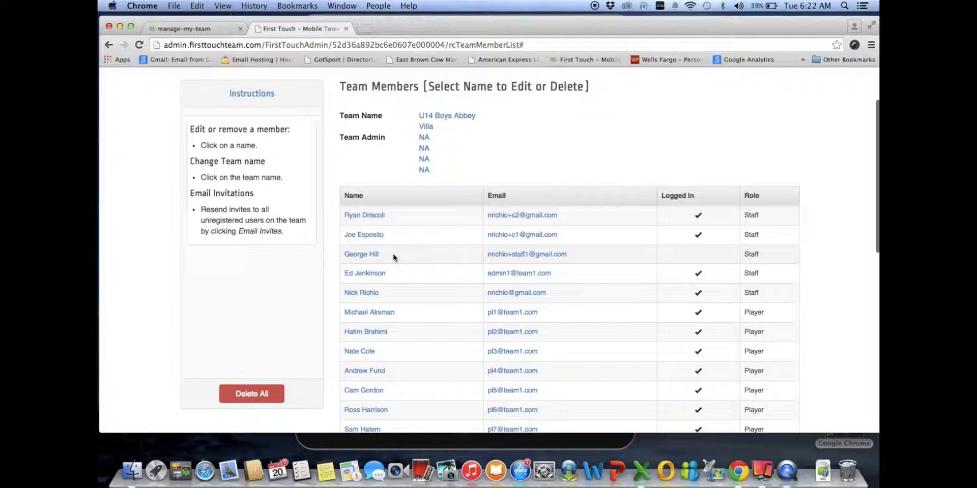
pyautogui.scroll(-2, 393, 254)
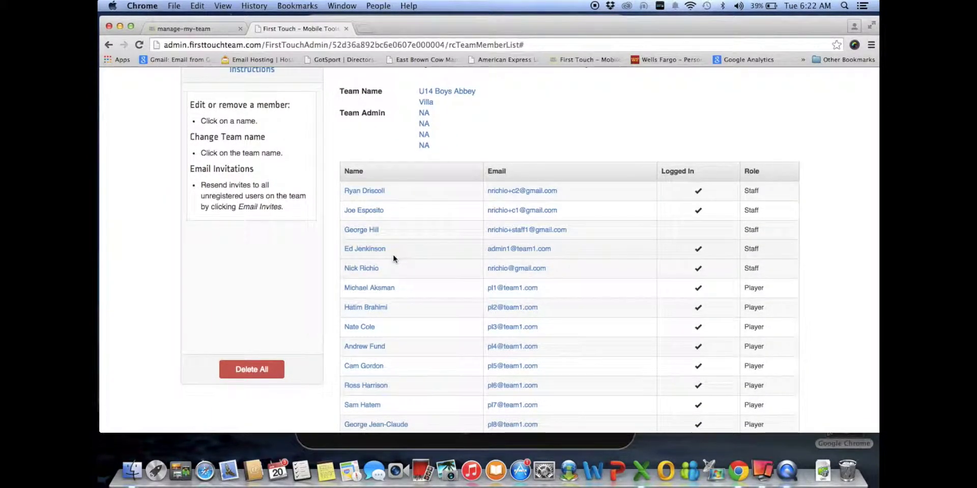
pyautogui.scroll(5, 393, 254)
pyautogui.click(397, 130)
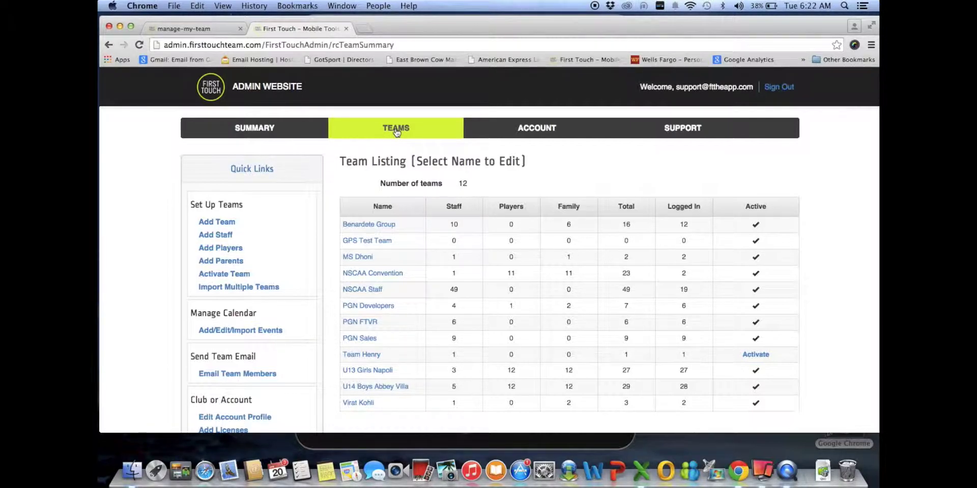
pyautogui.scroll(-2, 397, 131)
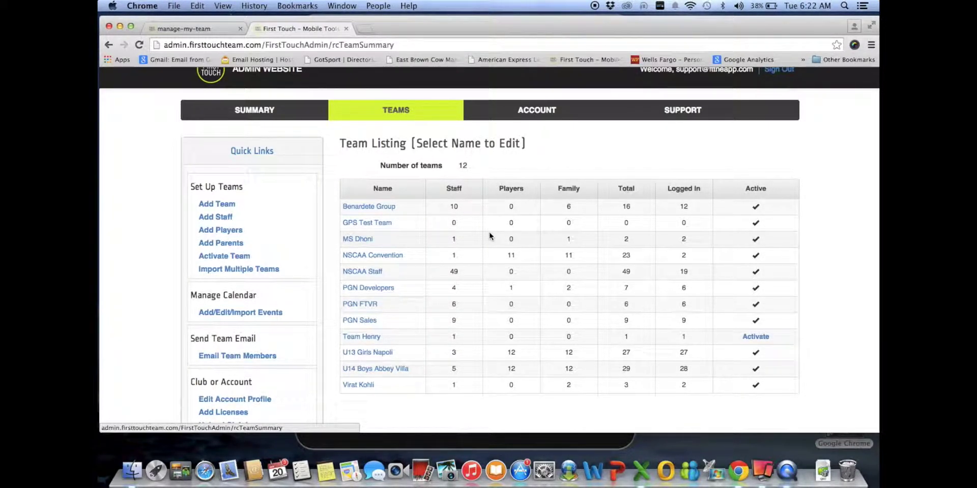
pyautogui.scroll(-2, 490, 233)
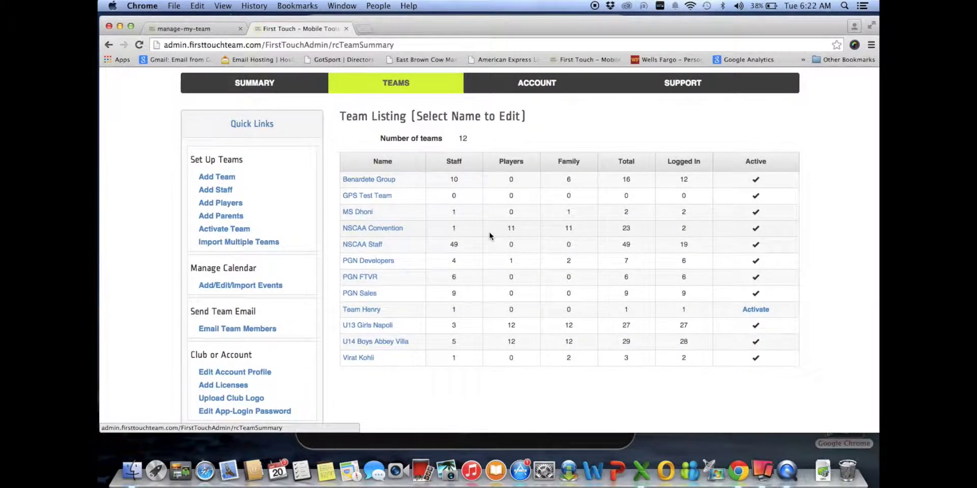
pyautogui.click(376, 342)
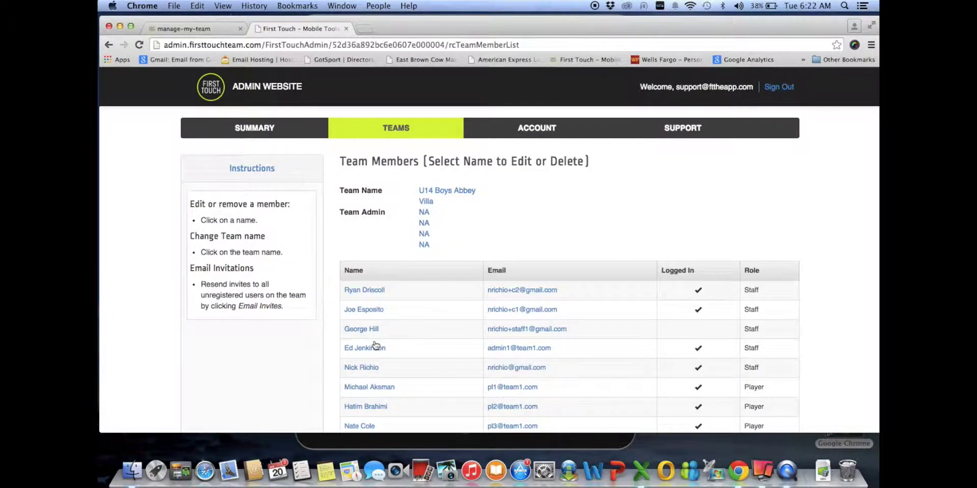
pyautogui.scroll(-1, 400, 310)
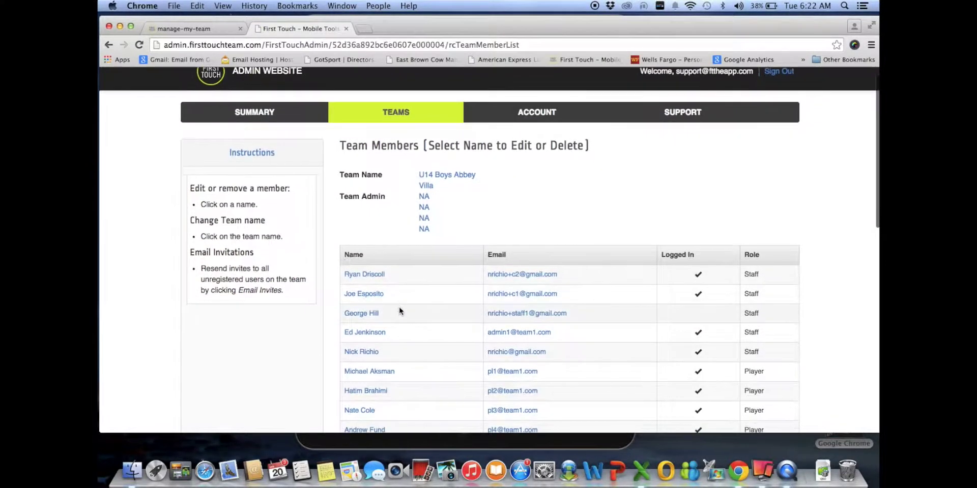
pyautogui.scroll(-5, 399, 311)
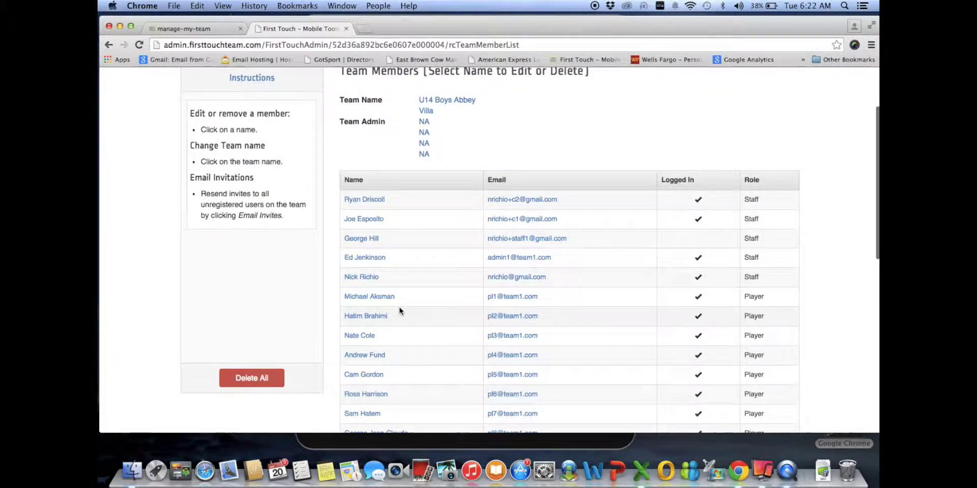
pyautogui.scroll(-2, 399, 311)
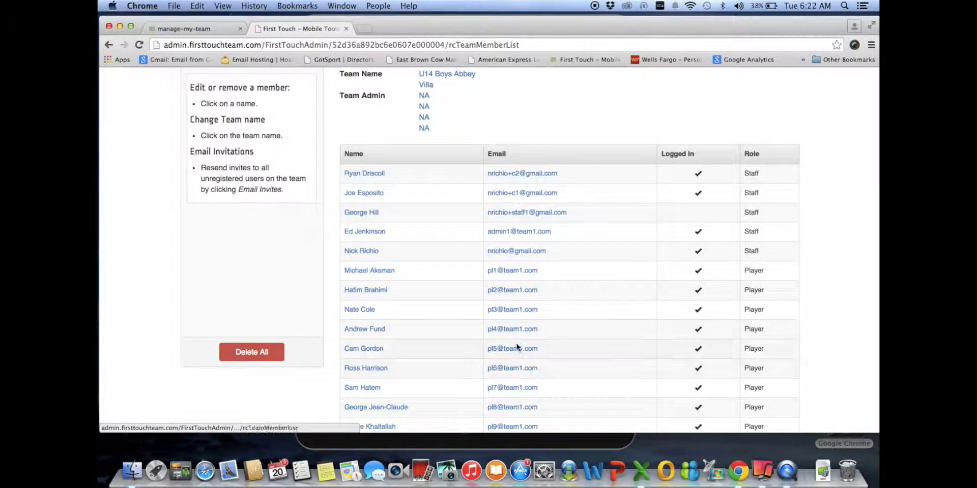
pyautogui.scroll(-2, 521, 294)
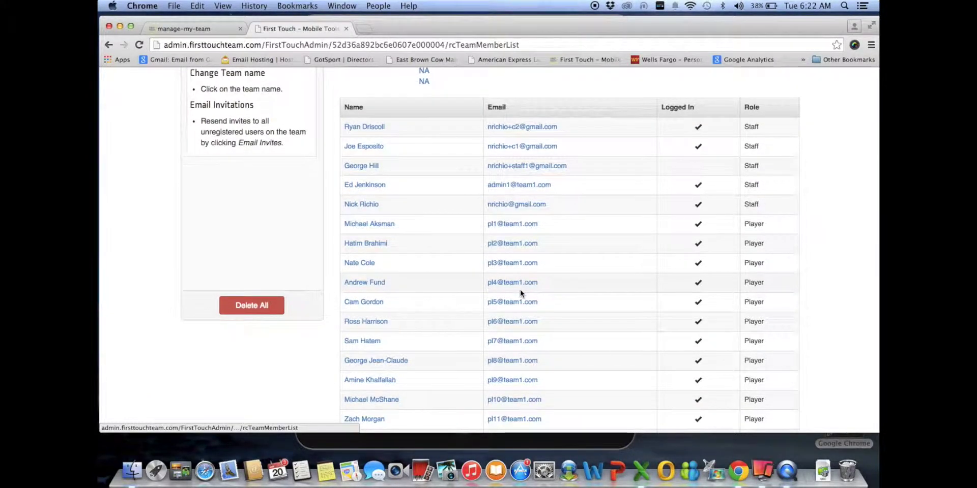
pyautogui.scroll(1, 521, 294)
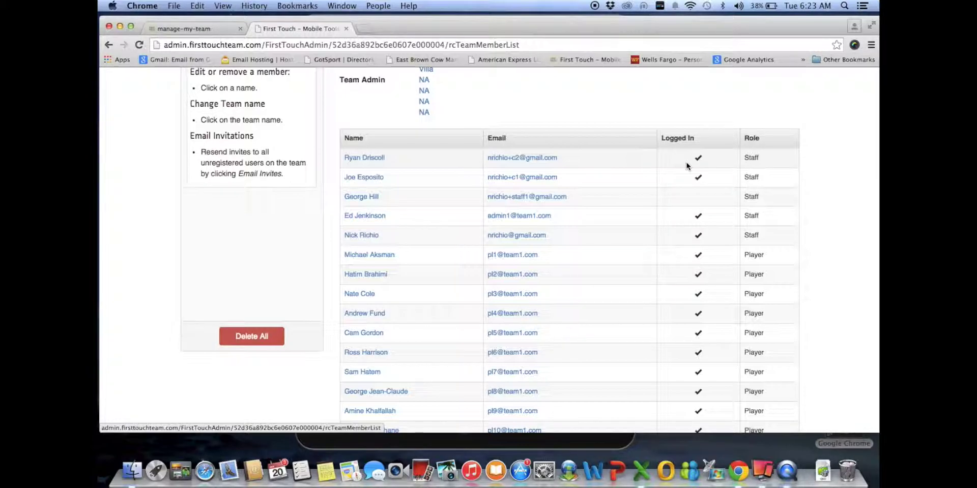
pyautogui.scroll(-3, 757, 150)
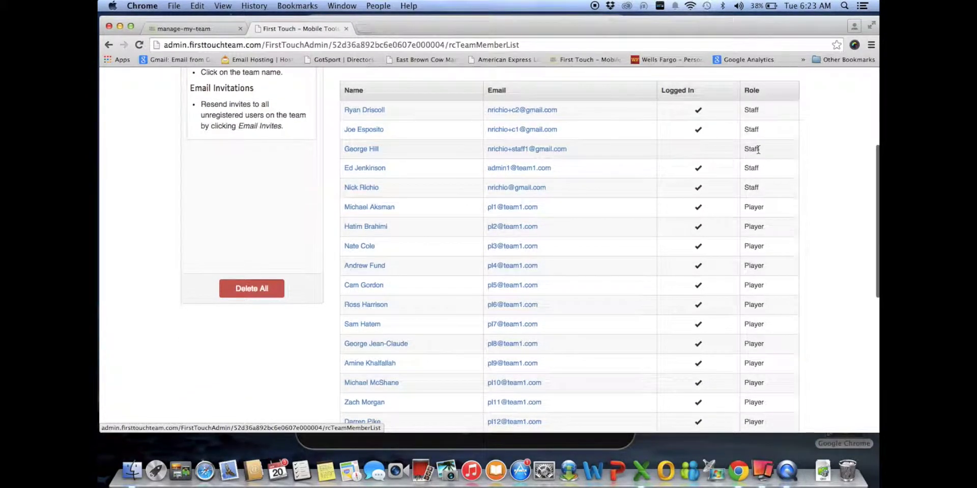
pyautogui.scroll(-10, 753, 206)
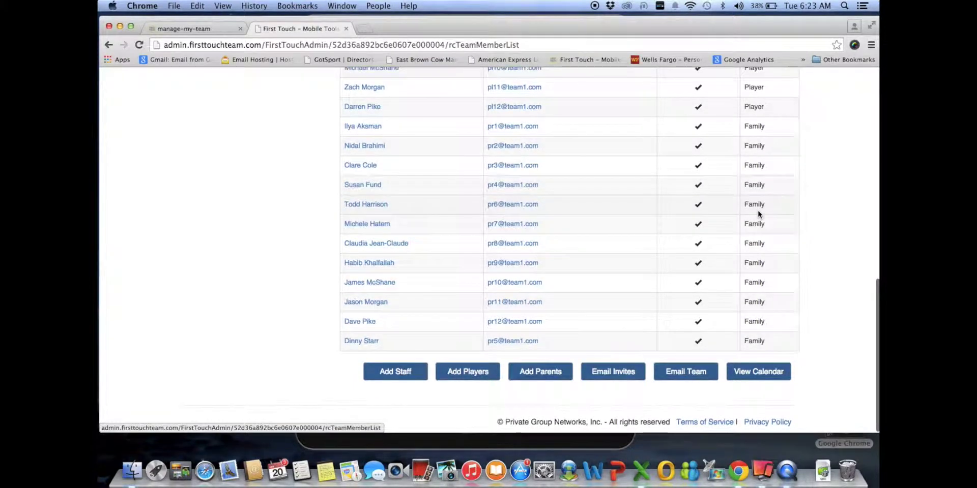
pyautogui.scroll(10, 460, 176)
pyautogui.scroll(1, 460, 177)
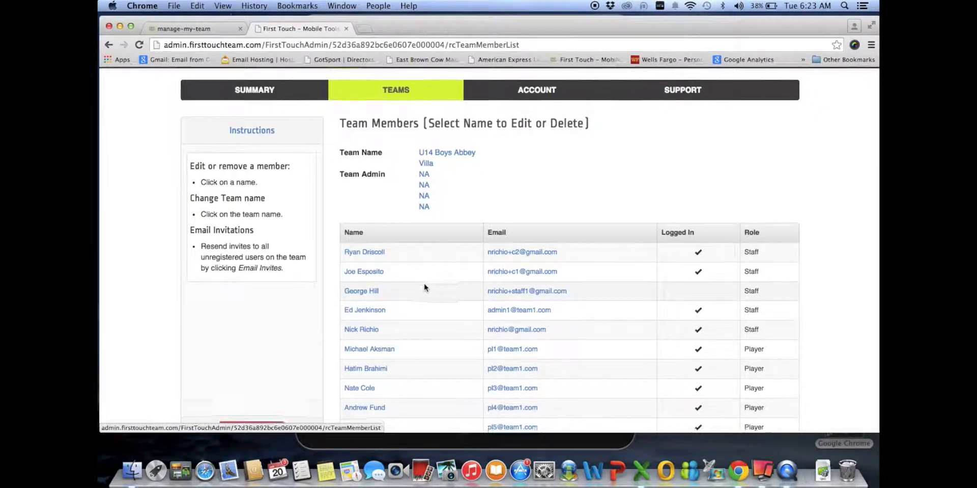
pyautogui.scroll(-3, 425, 285)
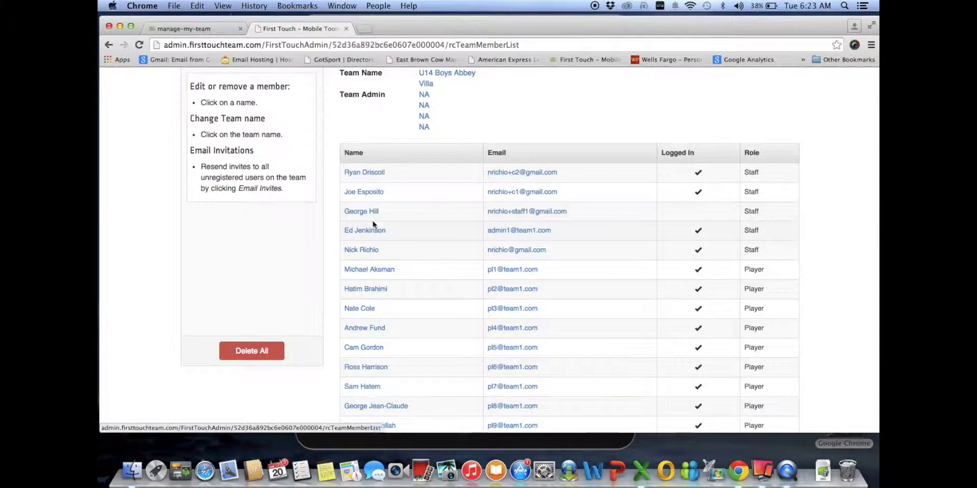
pyautogui.scroll(-2, 375, 229)
pyautogui.scroll(-8, 372, 289)
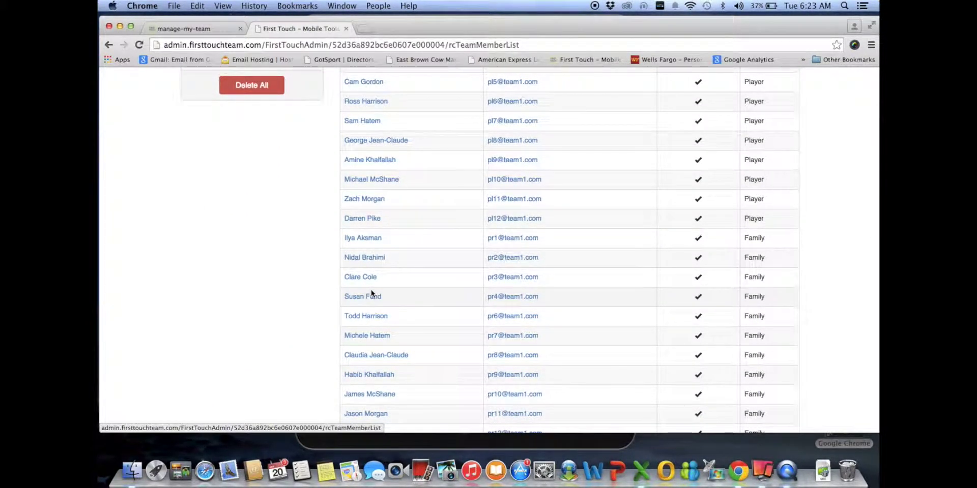
pyautogui.scroll(13, 372, 294)
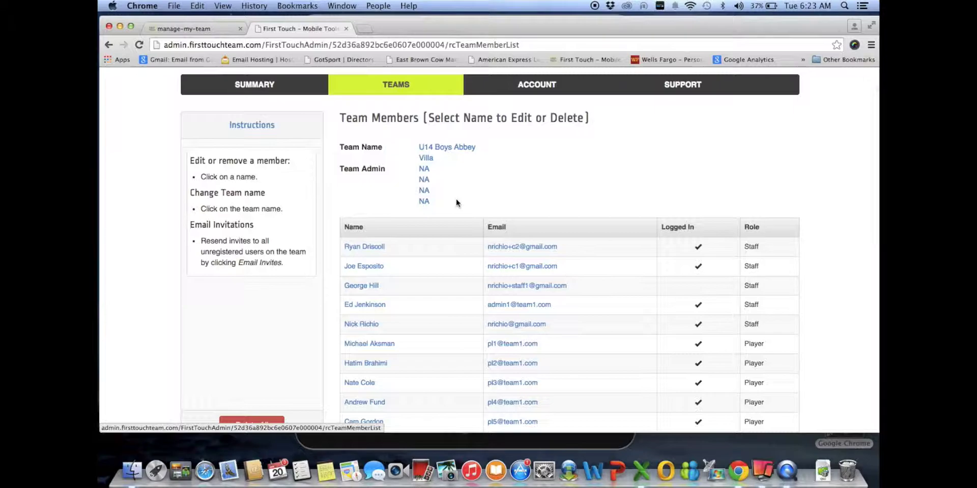
pyautogui.scroll(-3, 455, 203)
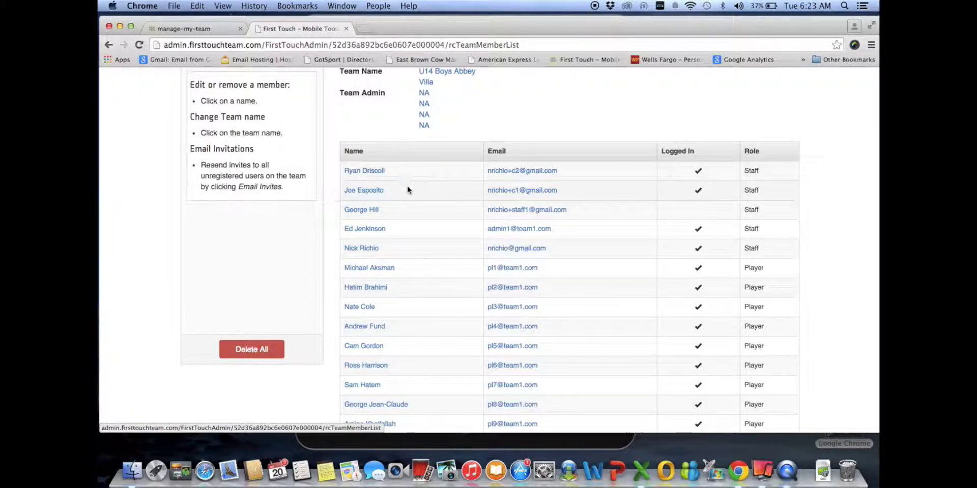
pyautogui.scroll(-2, 439, 336)
pyautogui.scroll(-6, 438, 336)
pyautogui.scroll(-1, 439, 337)
pyautogui.scroll(-1, 438, 336)
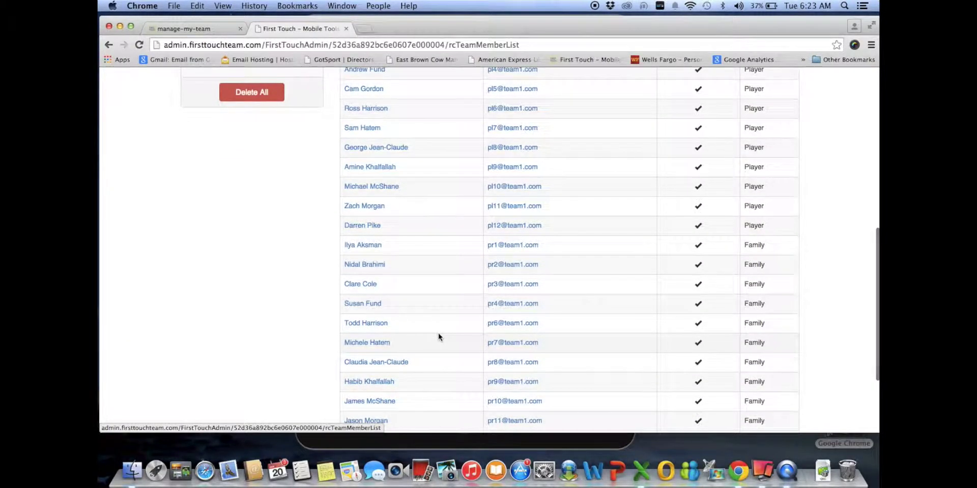
pyautogui.scroll(7, 439, 337)
pyautogui.scroll(6, 438, 337)
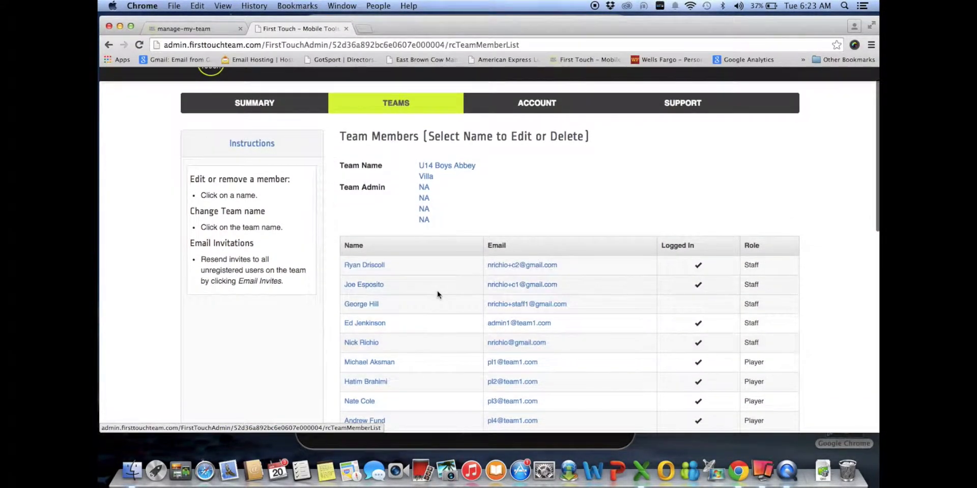
pyautogui.scroll(-5, 400, 267)
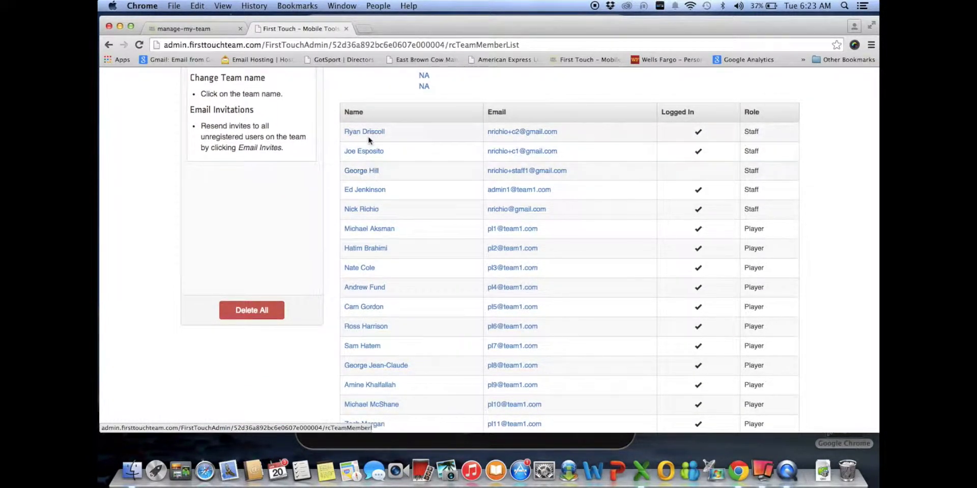
pyautogui.scroll(-1, 367, 191)
pyautogui.scroll(-1, 366, 191)
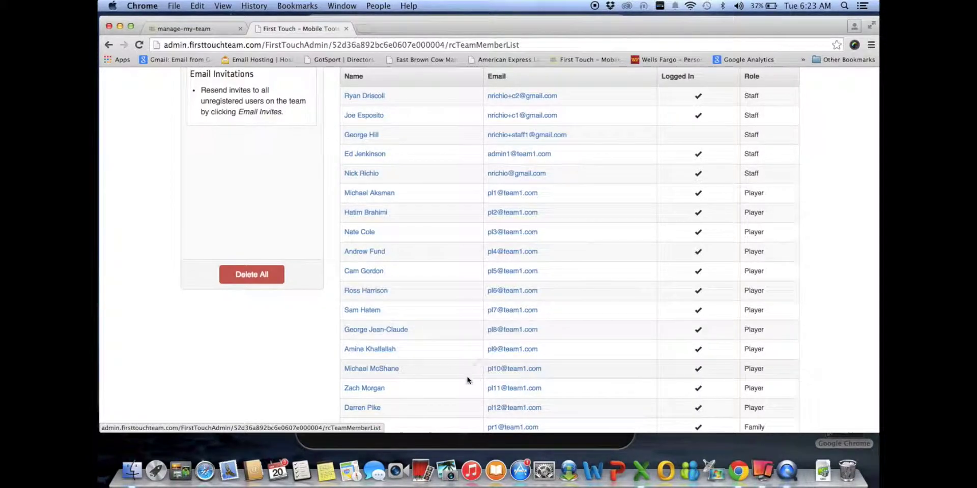
# Step: In the Reflector iPad mirror, show the app's Staff contacts, then switch back to Chrome's member list
pyautogui.click(396, 441)
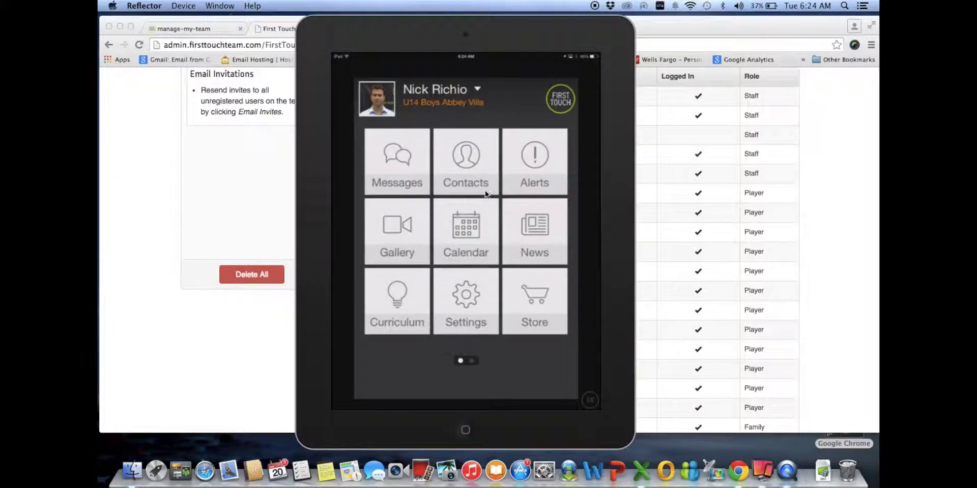
pyautogui.click(471, 183)
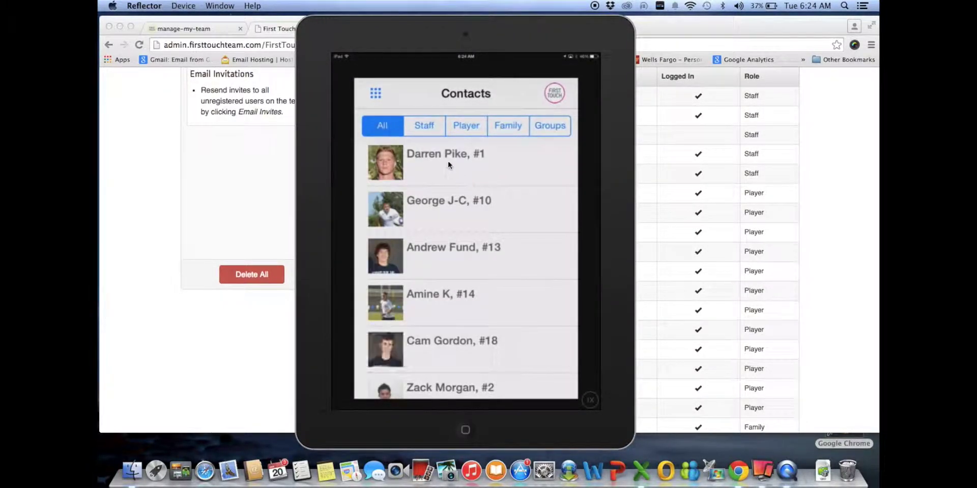
pyautogui.click(423, 125)
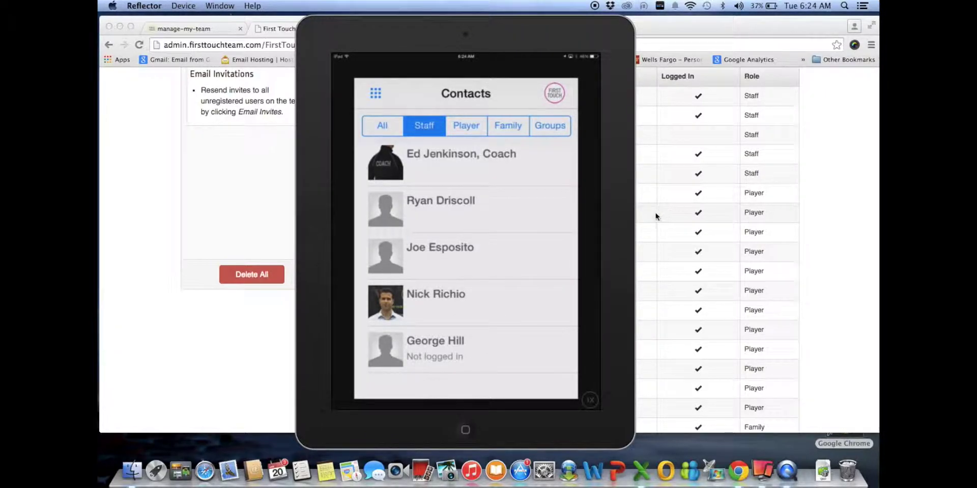
pyautogui.click(676, 210)
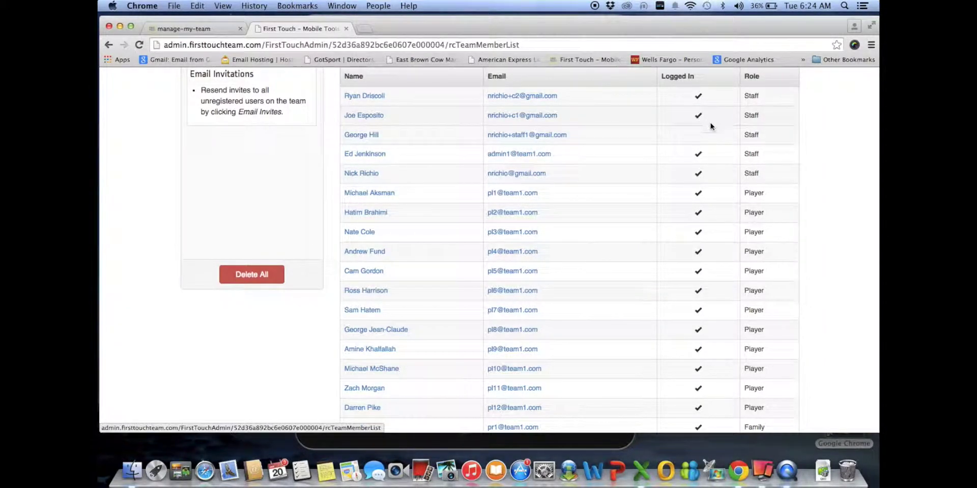
# Step: Compare the iPad mirror with Chrome, then scroll the member list down to its 12 logged-in Family members
pyautogui.click(399, 444)
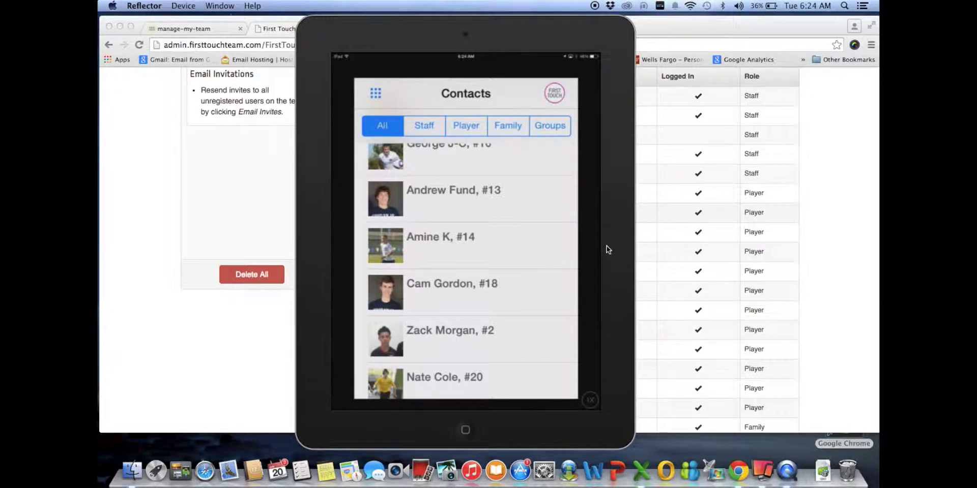
pyautogui.click(680, 220)
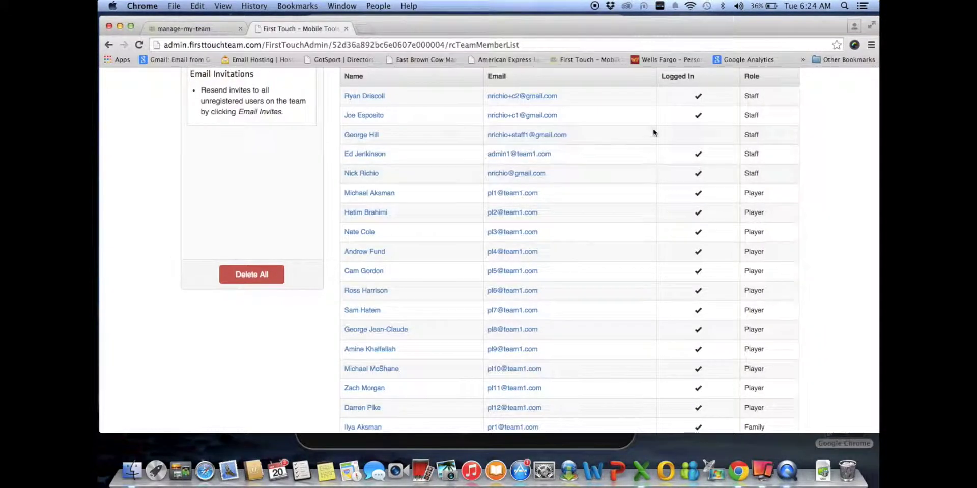
pyautogui.click(430, 441)
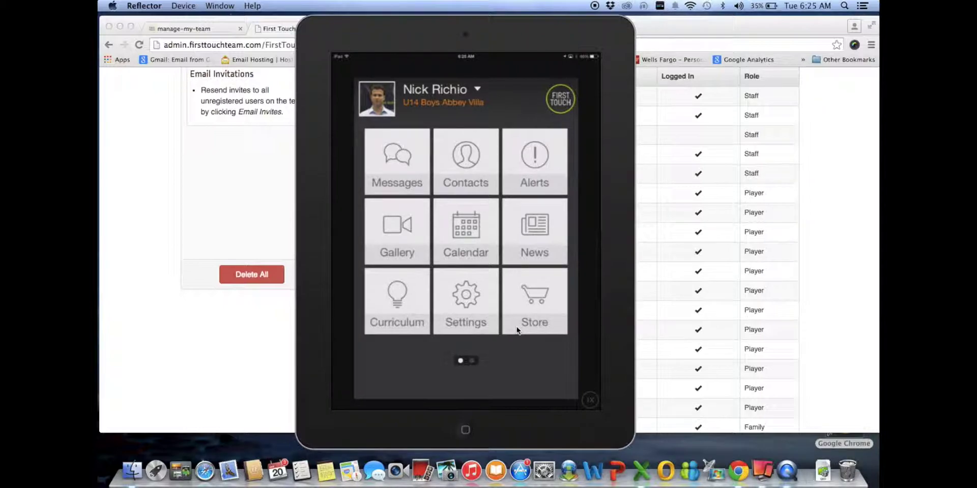
pyautogui.click(664, 269)
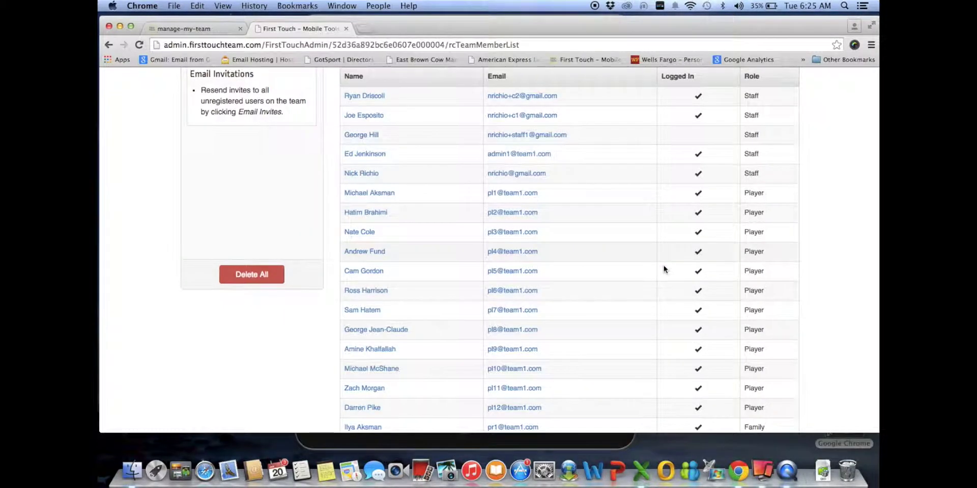
pyautogui.scroll(5, 375, 192)
pyautogui.scroll(-10, 376, 186)
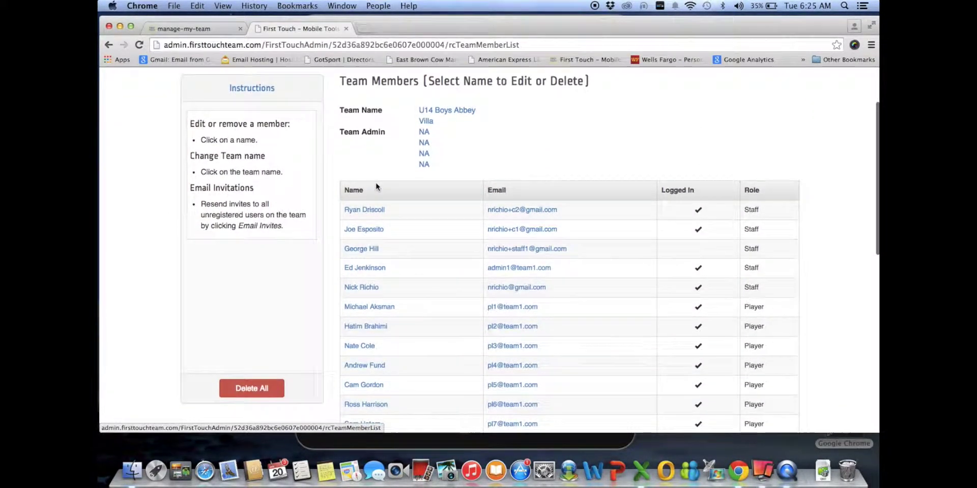
pyautogui.scroll(-7, 376, 186)
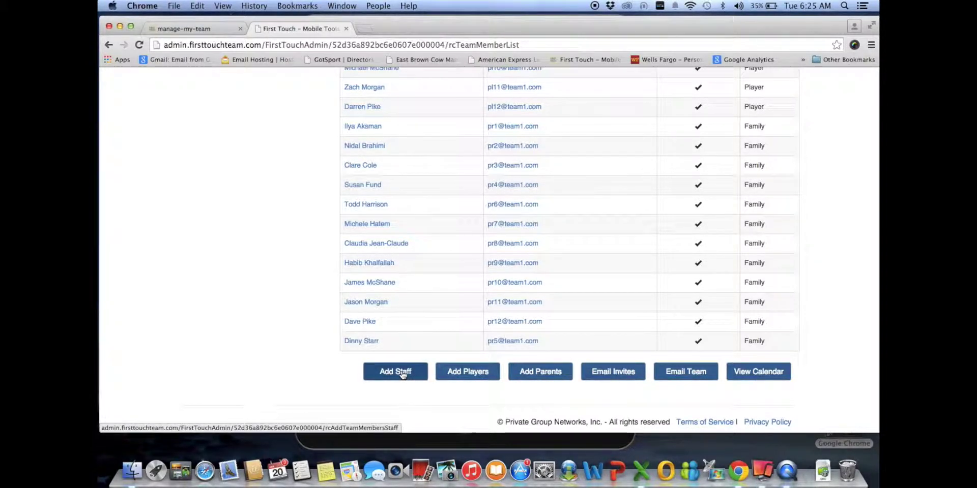
pyautogui.click(459, 374)
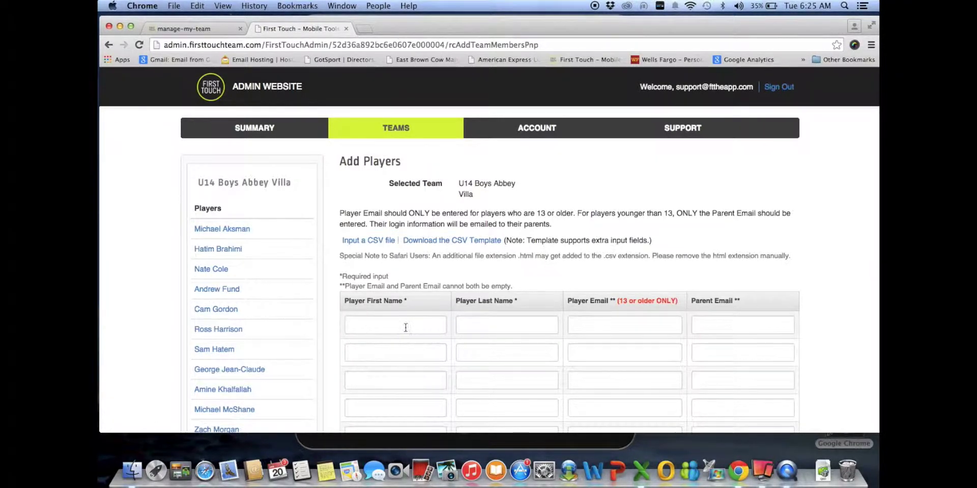
pyautogui.scroll(-1, 405, 327)
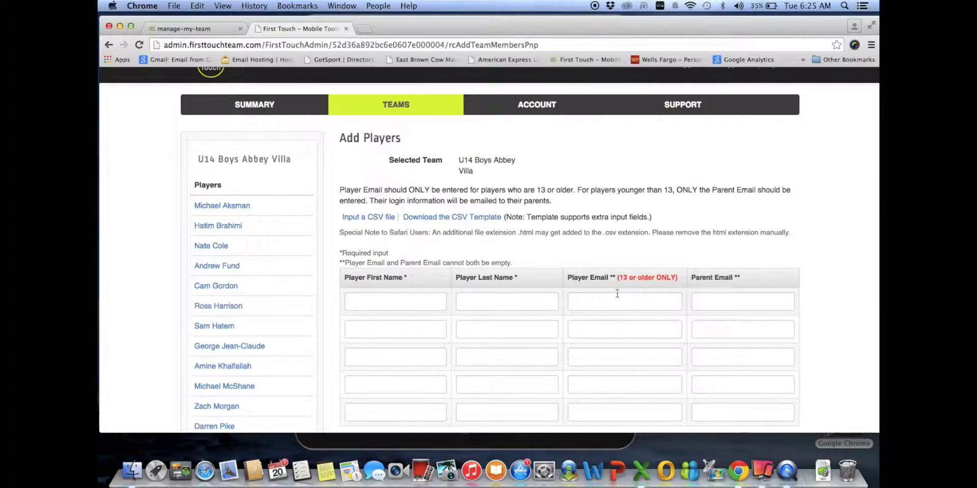
pyautogui.click(618, 305)
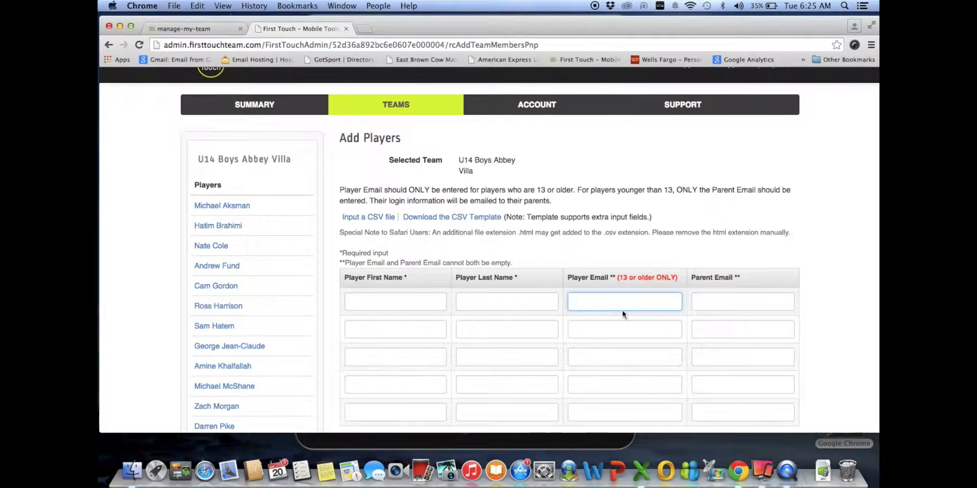
pyautogui.click(714, 301)
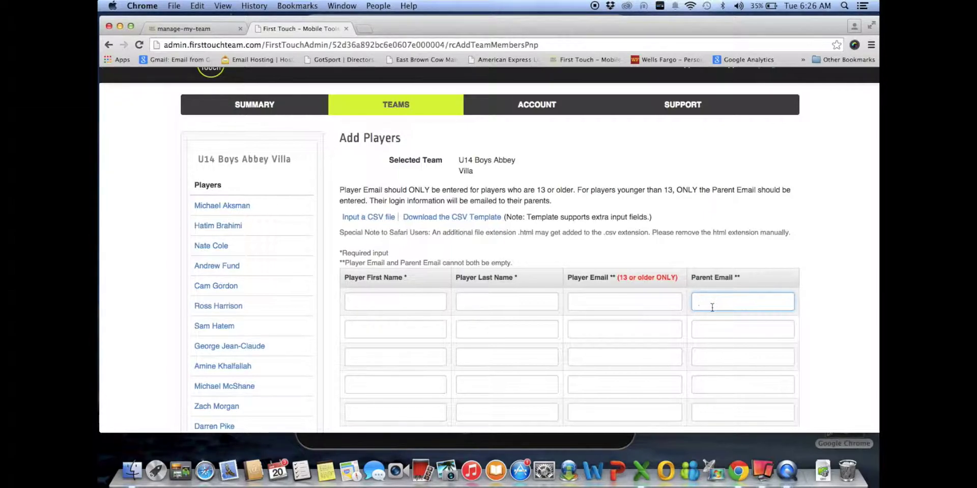
pyautogui.scroll(-5, 523, 300)
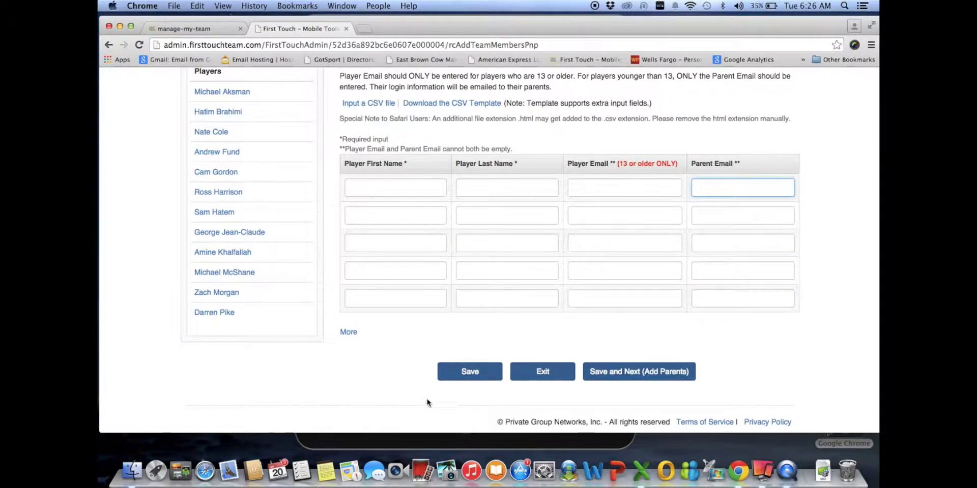
pyautogui.scroll(6, 410, 218)
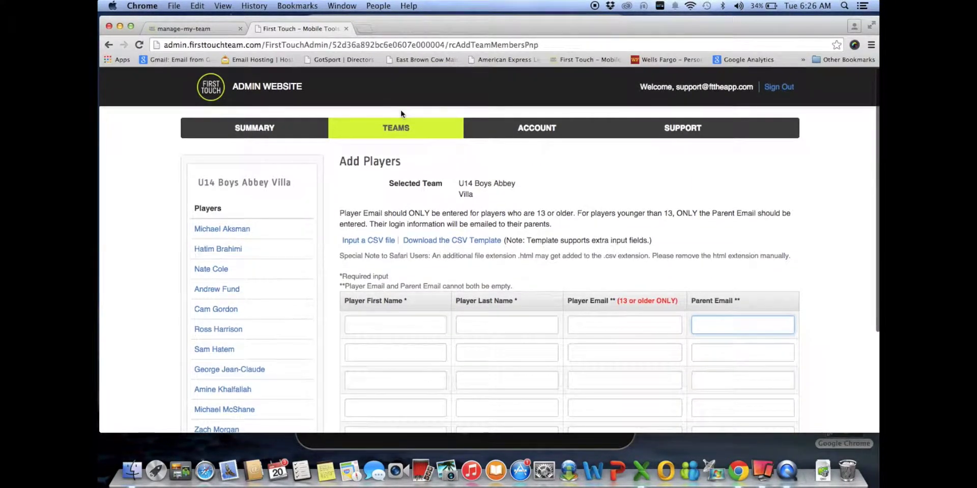
pyautogui.click(109, 45)
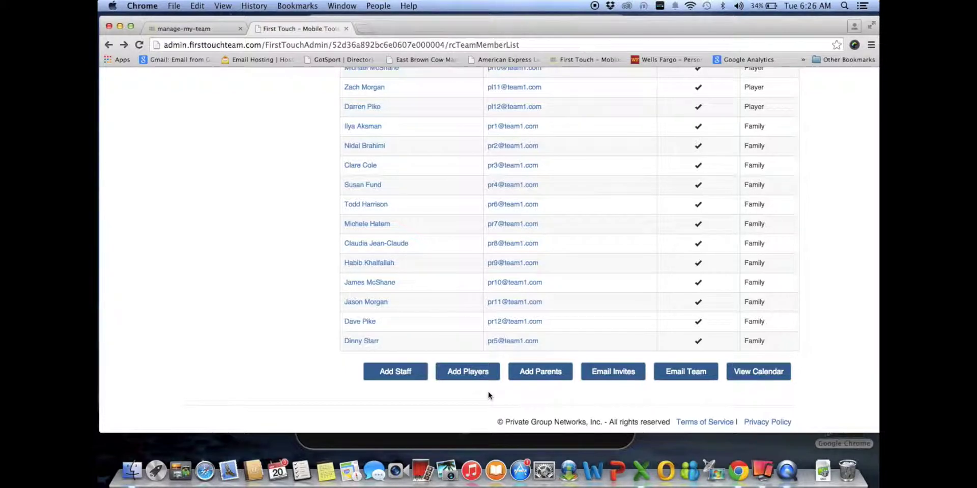
pyautogui.click(399, 373)
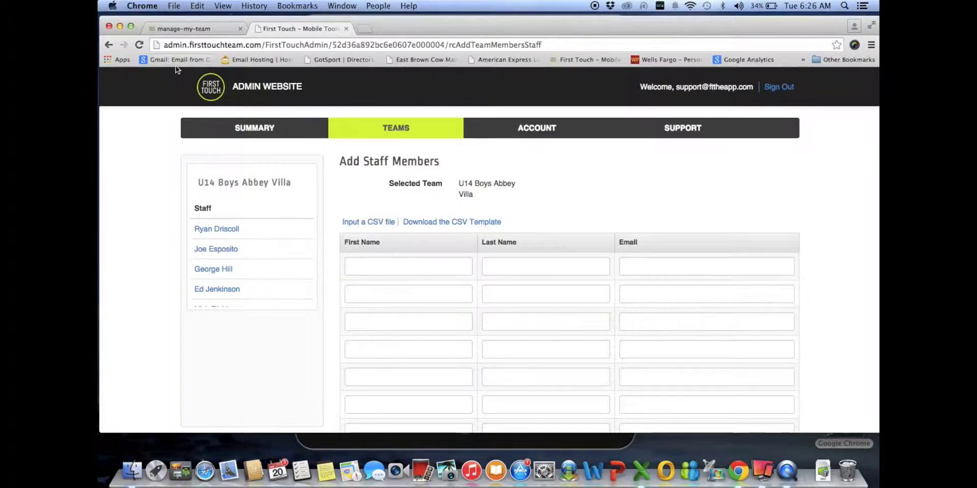
pyautogui.click(108, 44)
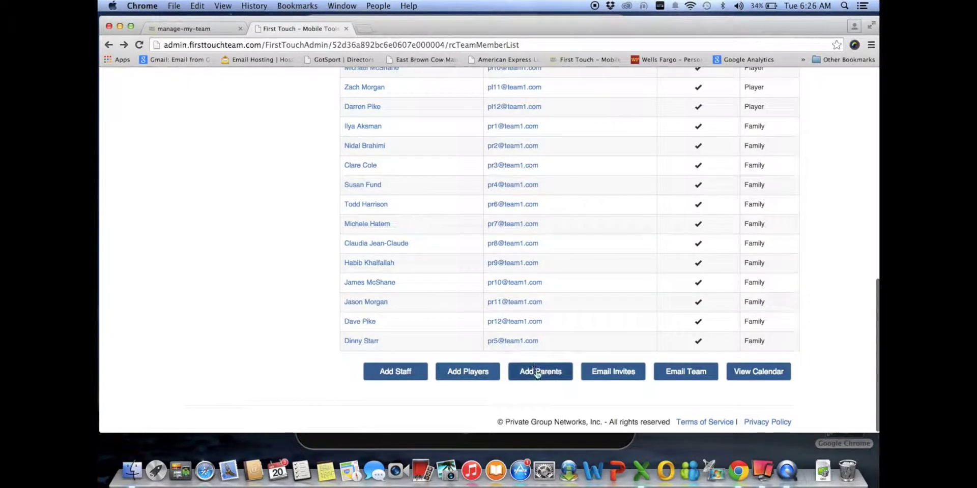
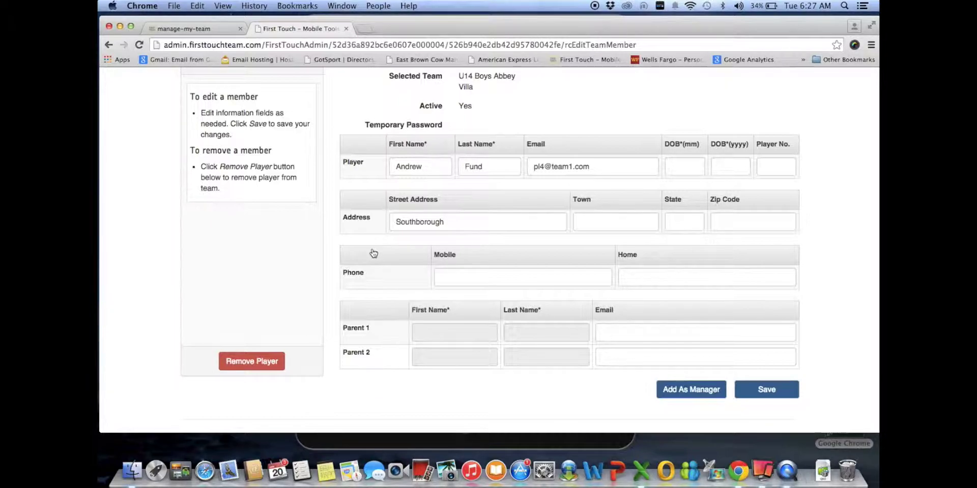
# Step: Scroll up the U14 Boys Abbey Villa player's Edit Player page
pyautogui.scroll(3, 374, 253)
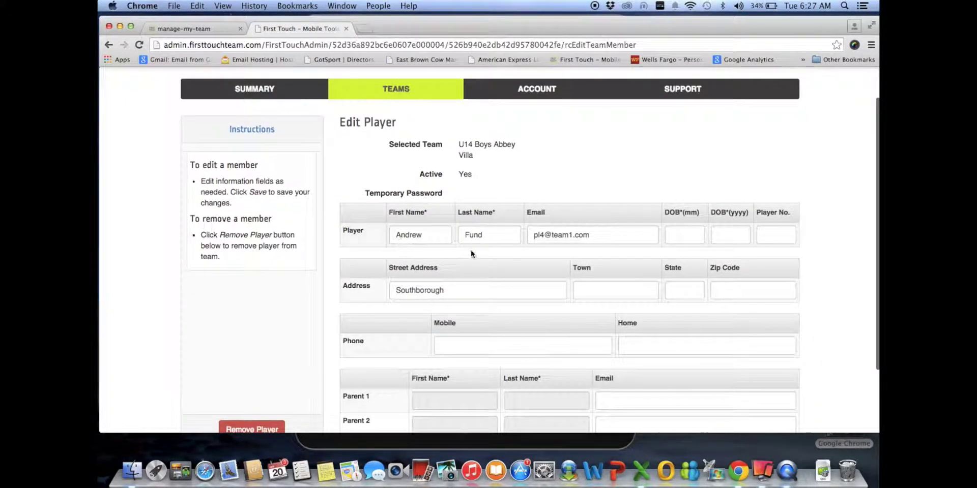
# Step: Return to the team member list and select the matching parent's email address
pyautogui.scroll(-1, 559, 275)
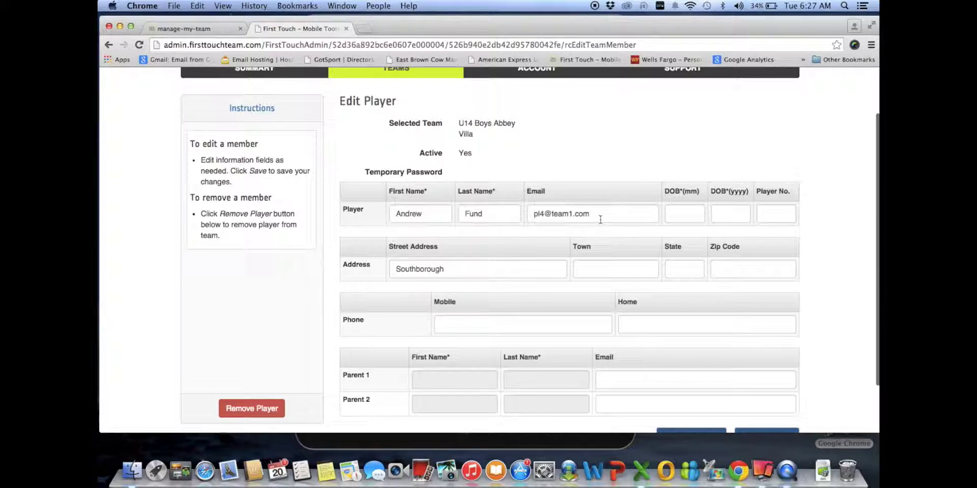
pyautogui.scroll(-3, 583, 220)
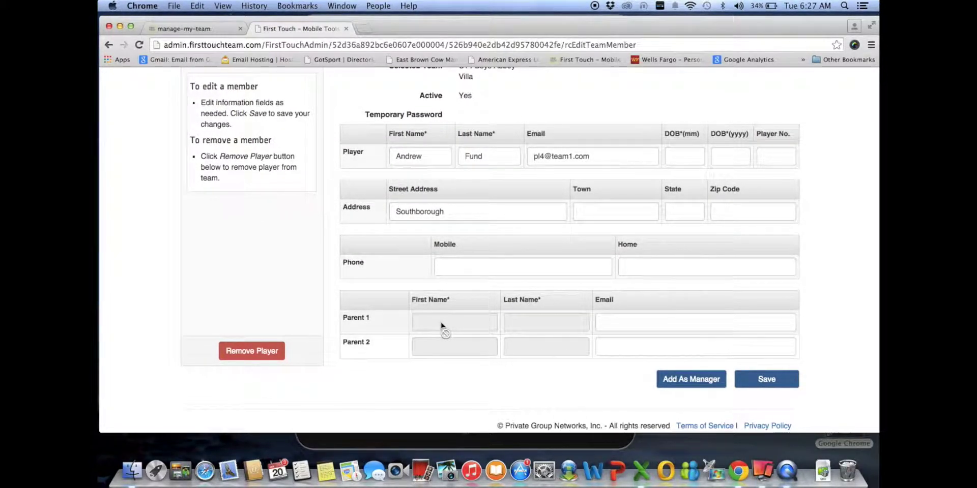
pyautogui.scroll(3, 373, 176)
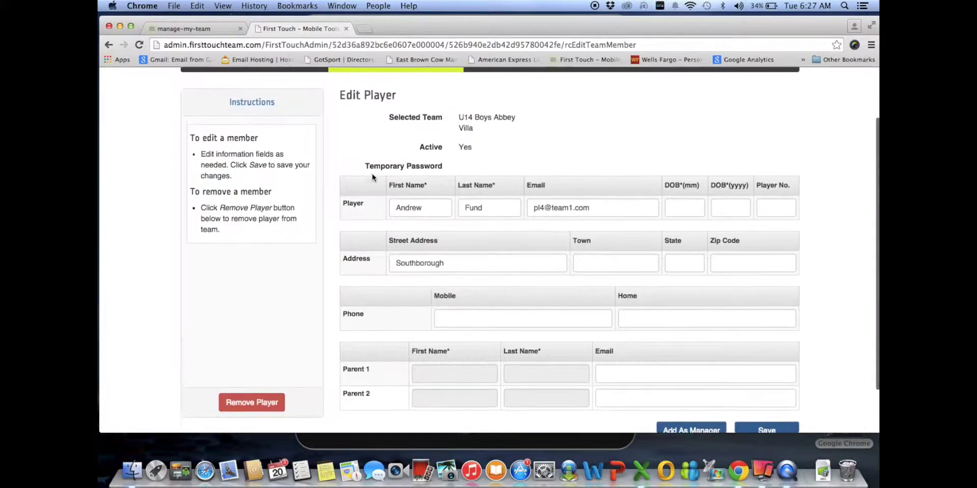
pyautogui.scroll(3, 372, 177)
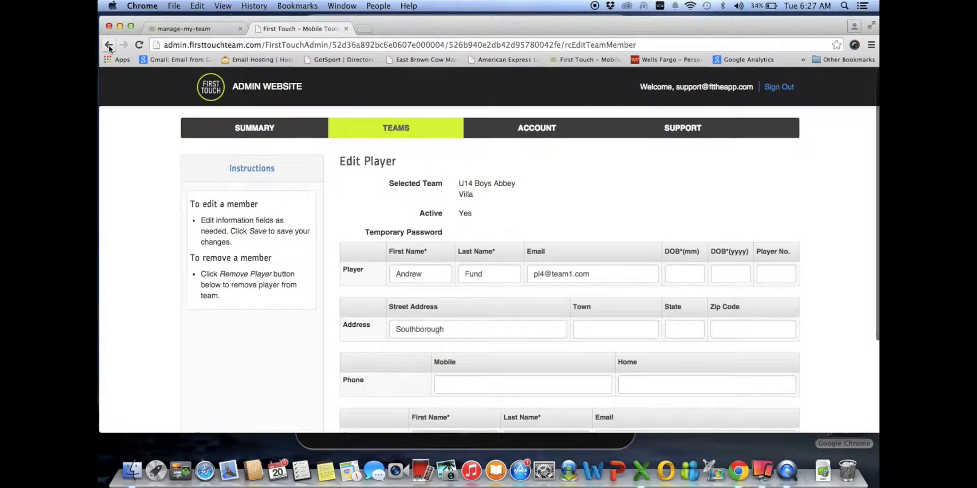
pyautogui.click(109, 46)
pyautogui.scroll(-5, 421, 328)
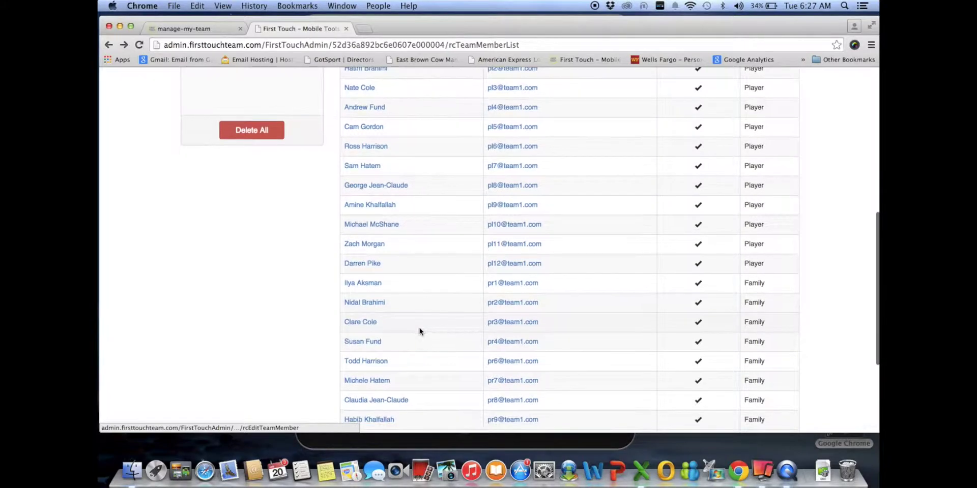
pyautogui.scroll(-1, 420, 332)
pyautogui.click(546, 328)
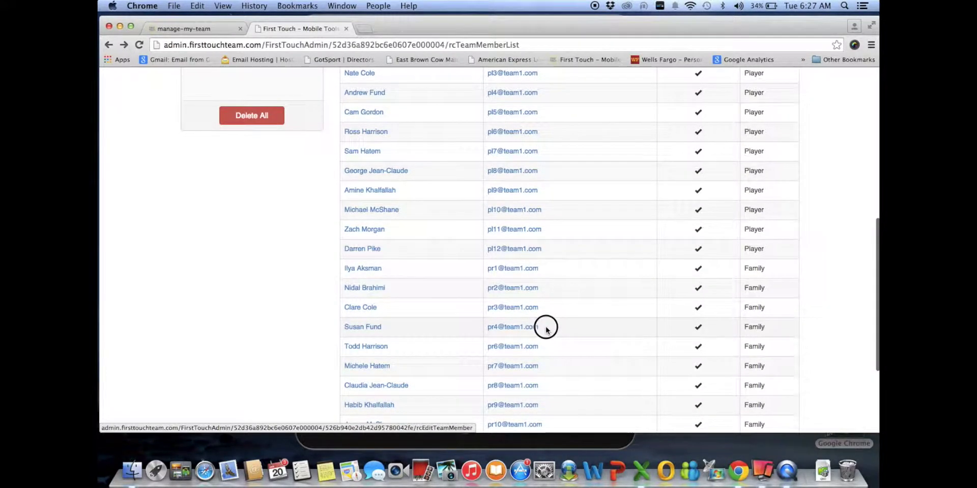
pyautogui.moveTo(546, 328); pyautogui.dragTo(486, 324)
pyautogui.press('super+c')
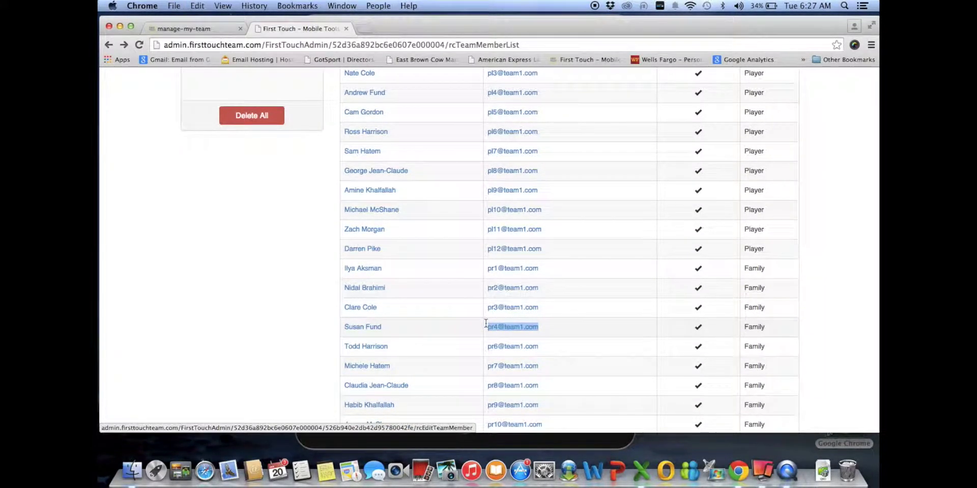
# Step: Reopen the player's edit record from the member list
pyautogui.scroll(5, 399, 246)
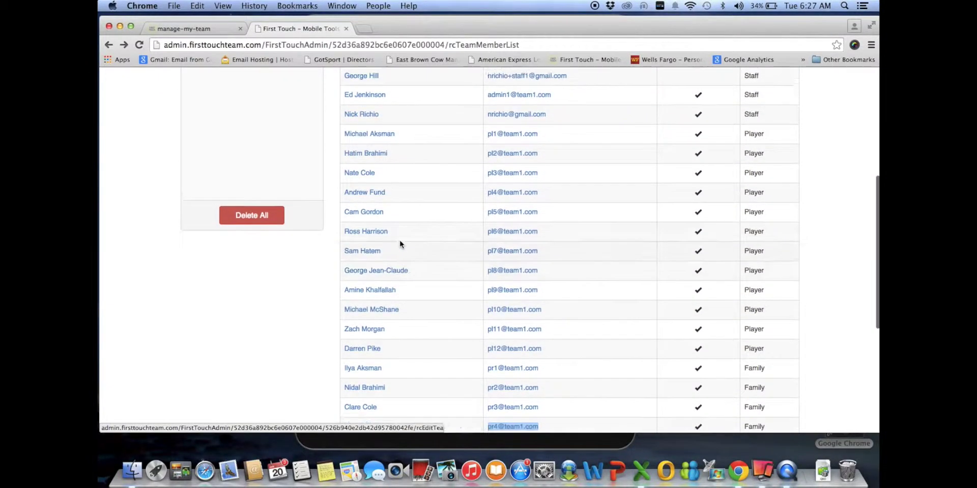
pyautogui.click(371, 243)
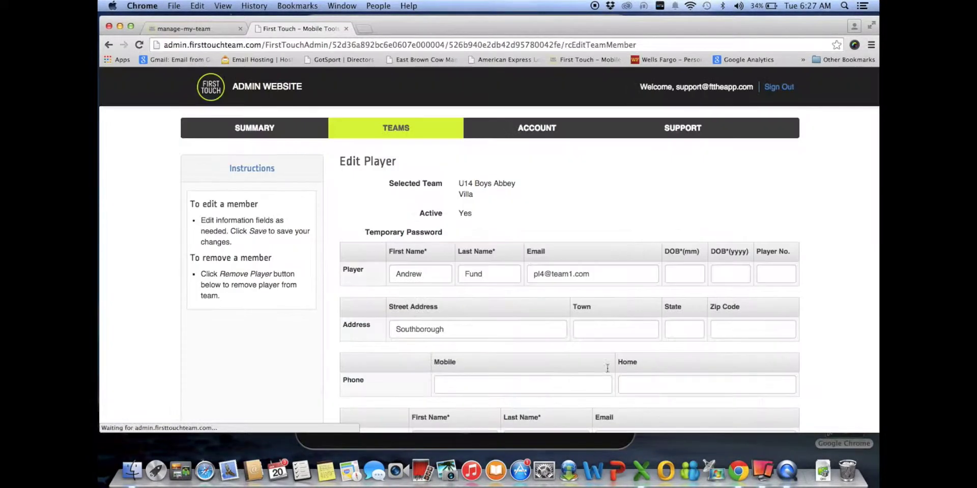
pyautogui.scroll(-3, 630, 382)
# Step: Paste the parent's email into Parent 1 Email and save the player
pyautogui.click(610, 325)
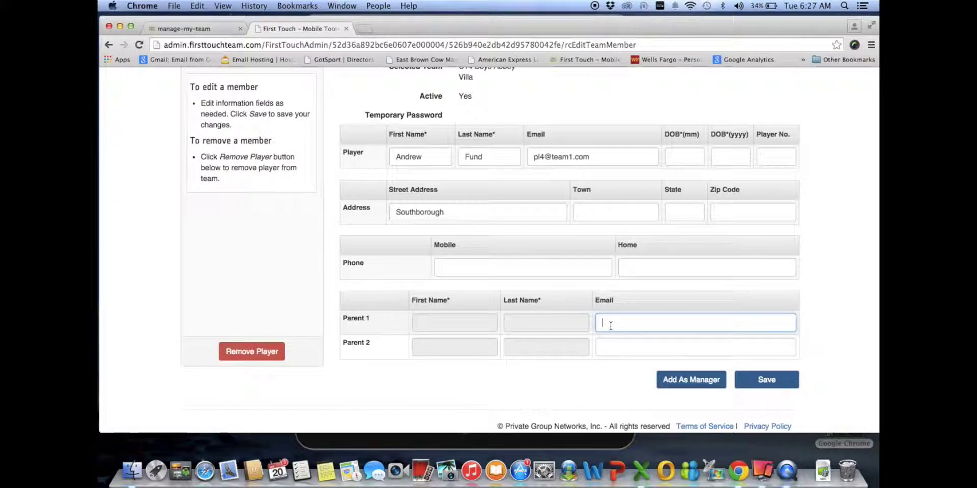
pyautogui.press('super+v')
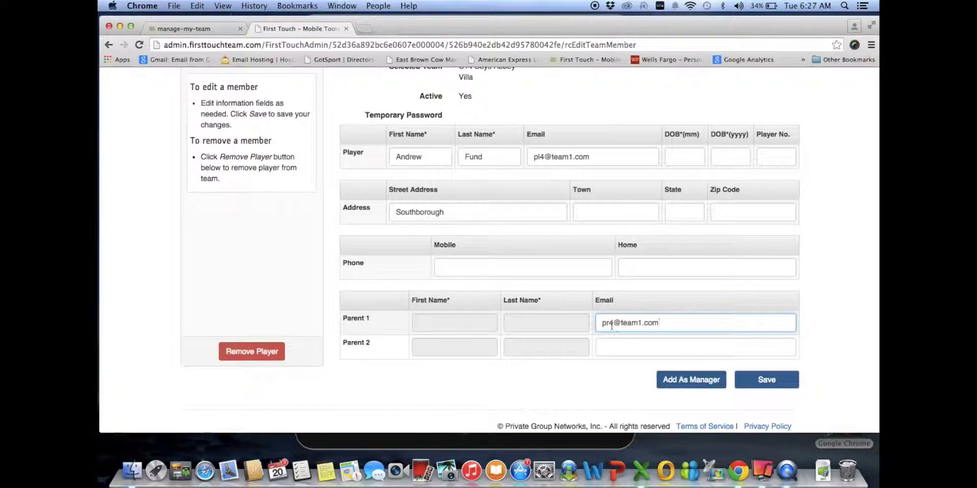
pyautogui.click(770, 380)
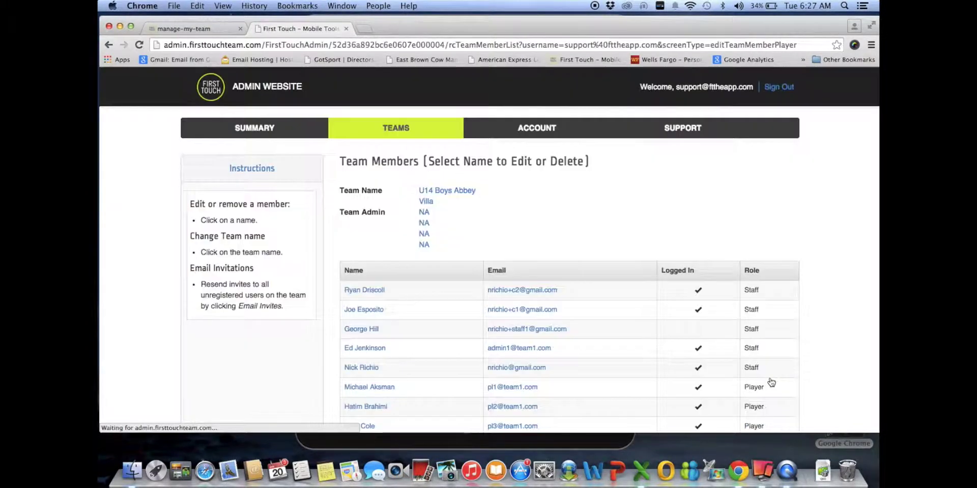
pyautogui.scroll(-2, 570, 306)
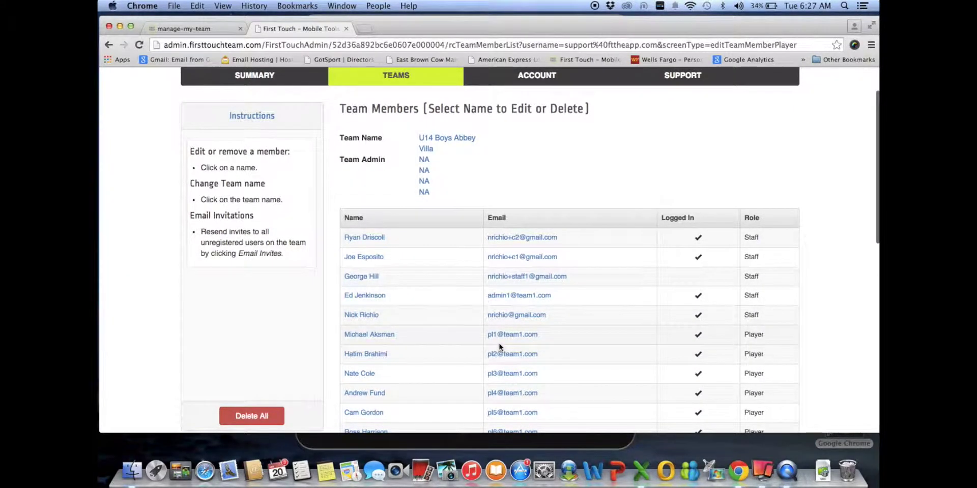
pyautogui.scroll(-2, 458, 345)
# Step: Reopen the player's record to confirm Parent 1 details, and view the mirrored iPad app
pyautogui.click(364, 339)
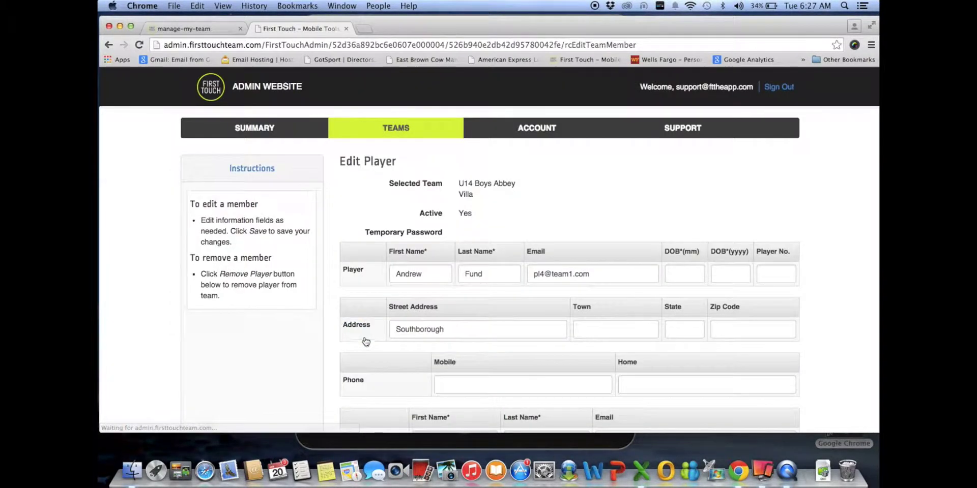
pyautogui.scroll(-4, 463, 300)
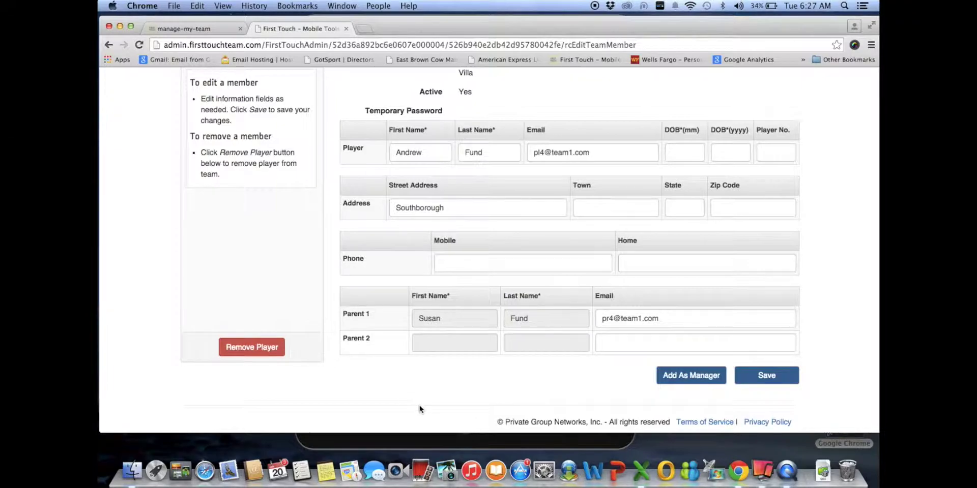
pyautogui.click(408, 444)
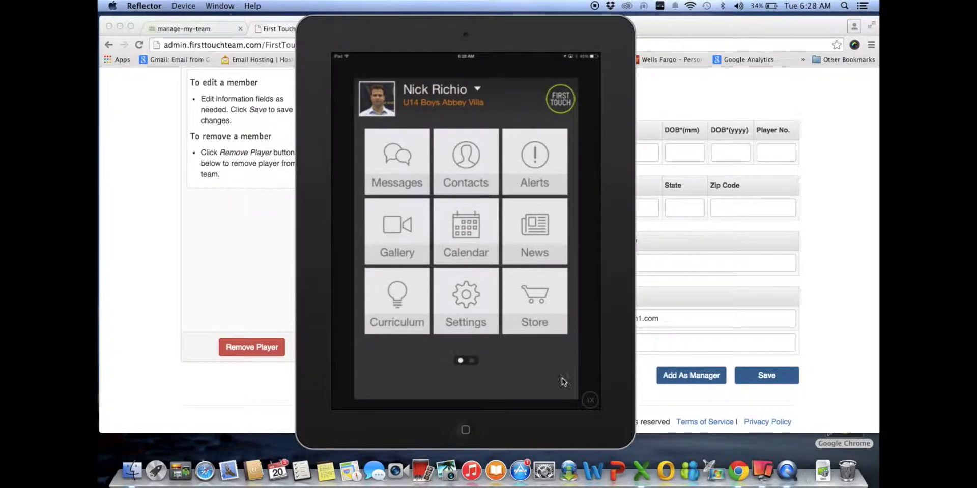
pyautogui.click(658, 400)
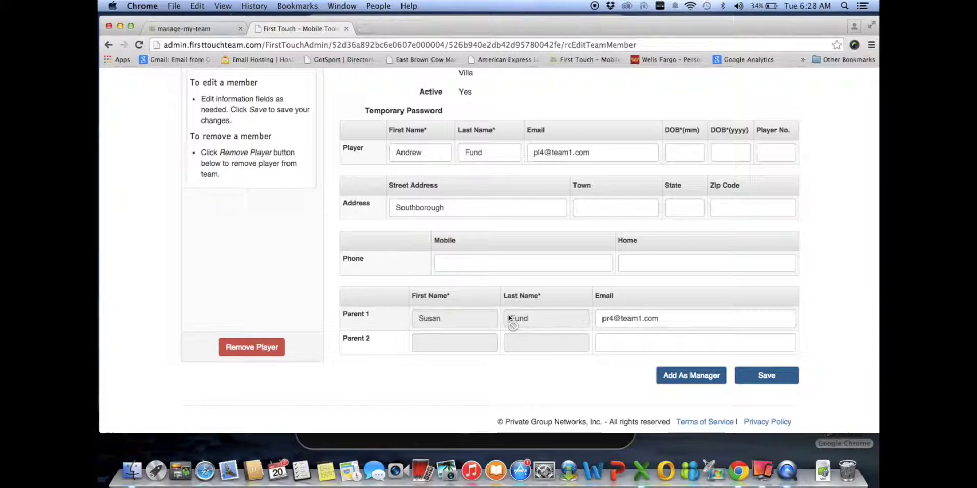
pyautogui.scroll(3, 530, 322)
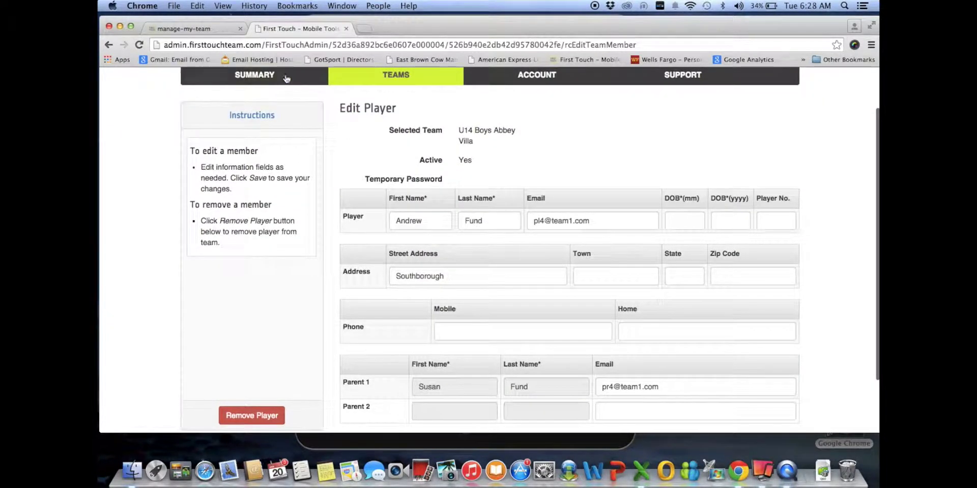
# Step: Go back to the Team Members list, scroll through it, and bring the Reflector iPad mirror forward
pyautogui.click(109, 44)
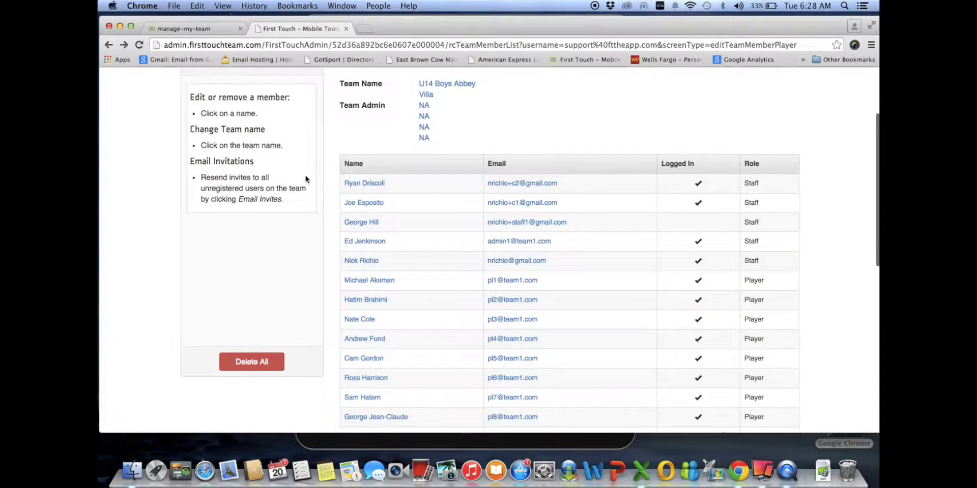
pyautogui.scroll(-10, 413, 305)
pyautogui.scroll(8, 413, 306)
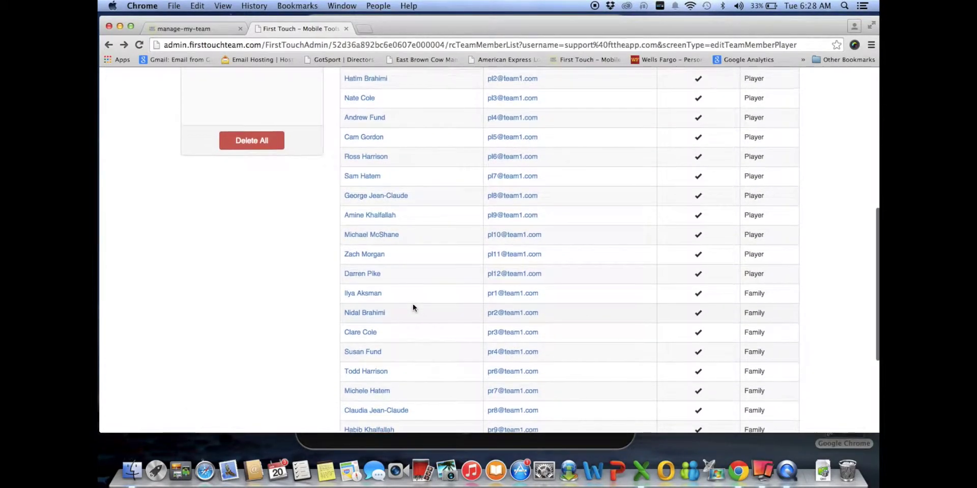
pyautogui.scroll(-3, 413, 306)
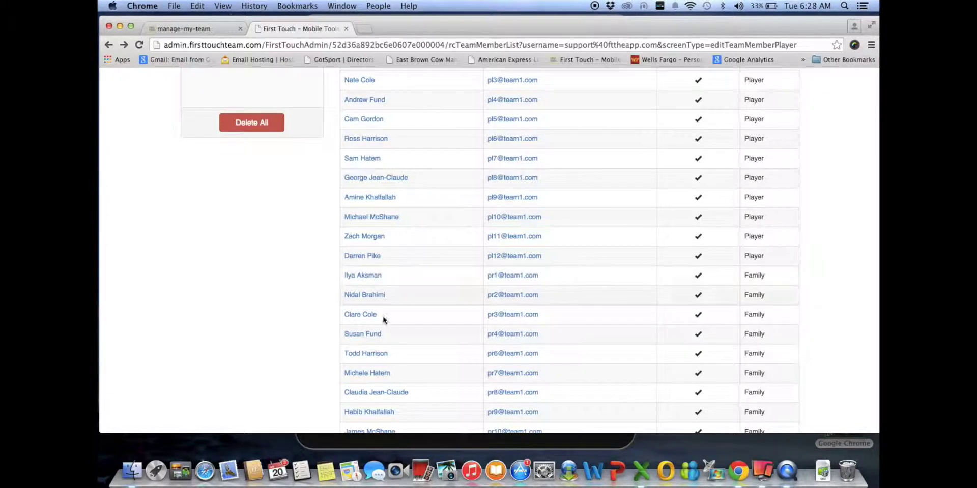
pyautogui.click(336, 437)
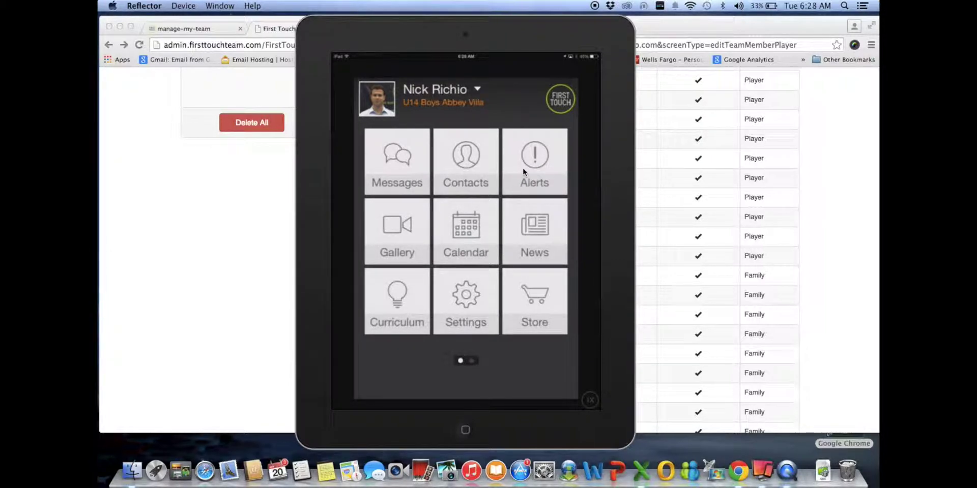
# Step: Check the iPad app's Alerts and Calendar, start a new event, then return to Chrome
pyautogui.click(523, 171)
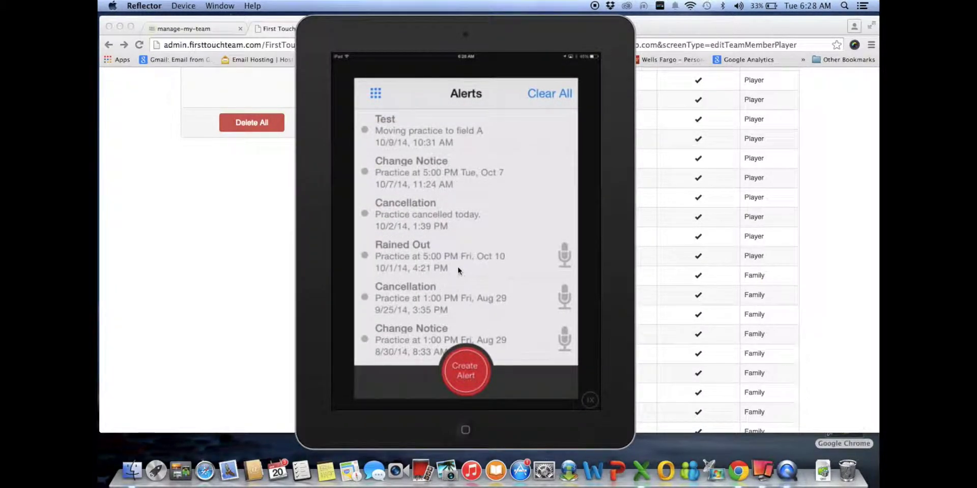
pyautogui.click(383, 112)
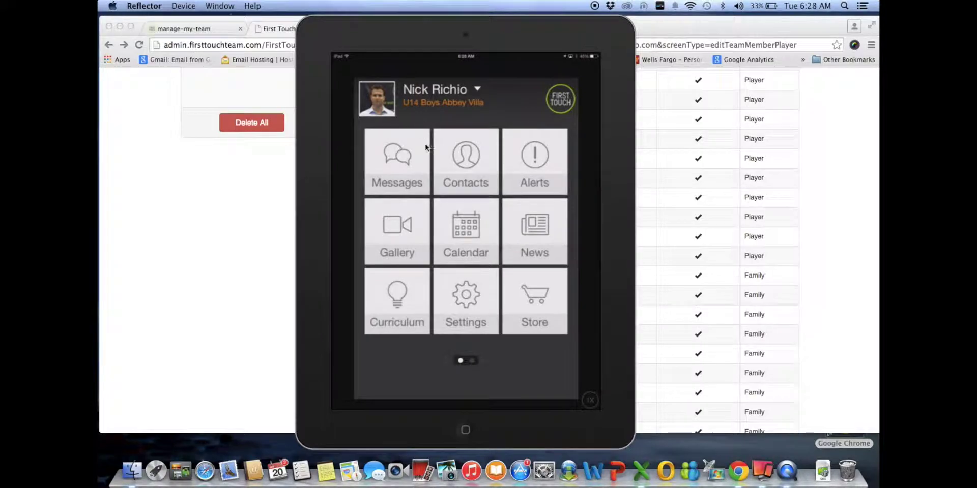
pyautogui.click(461, 235)
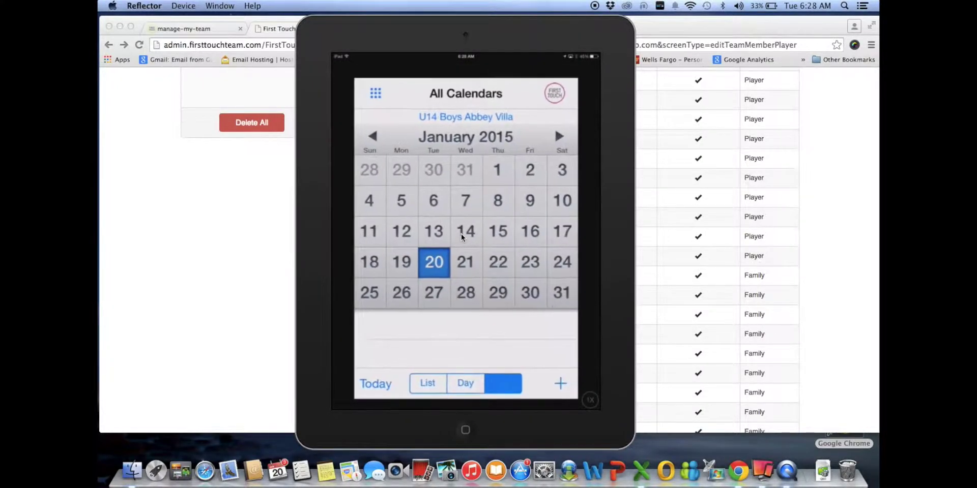
pyautogui.click(460, 236)
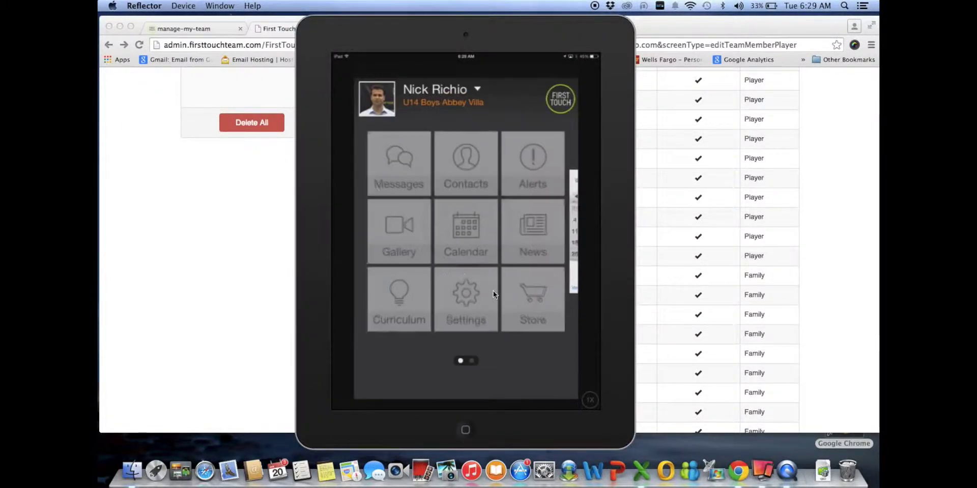
pyautogui.click(664, 404)
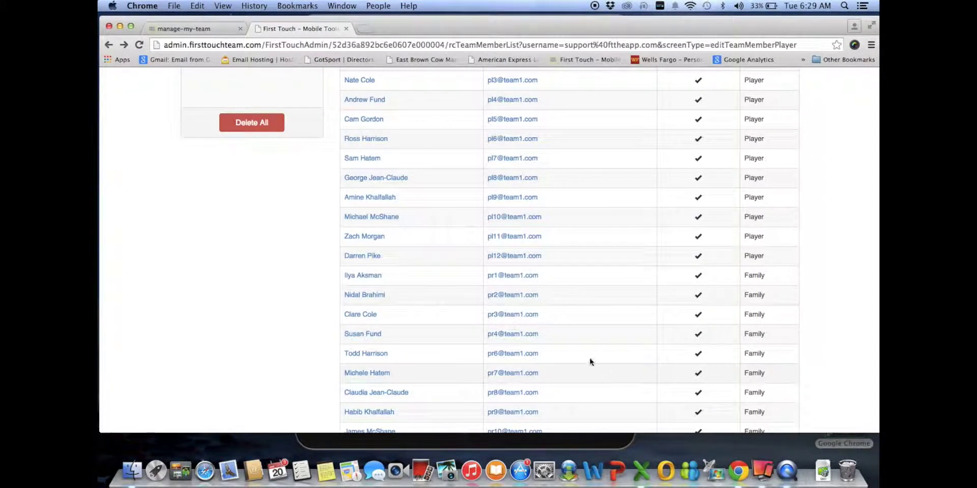
# Step: Scroll the Team Members table and open the fifth Family member's Edit Members page
pyautogui.scroll(5, 580, 351)
pyautogui.scroll(3, 577, 344)
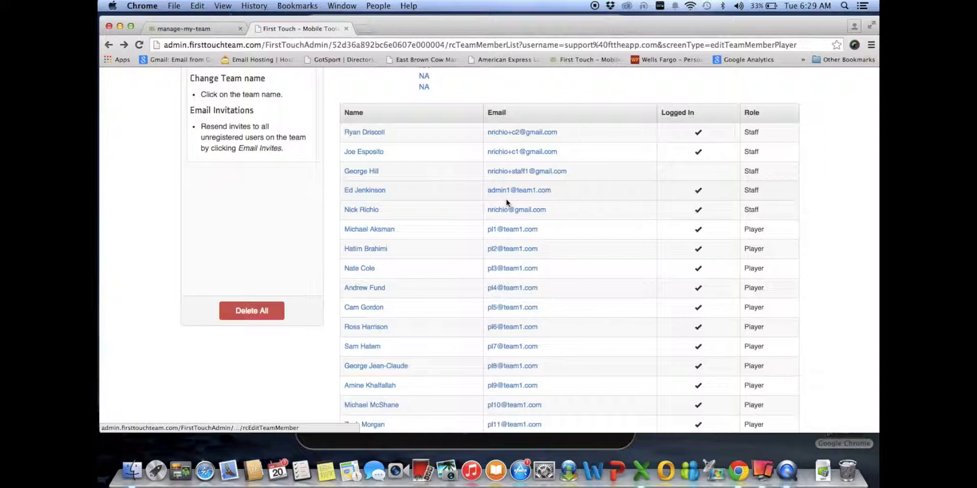
pyautogui.scroll(-8, 506, 219)
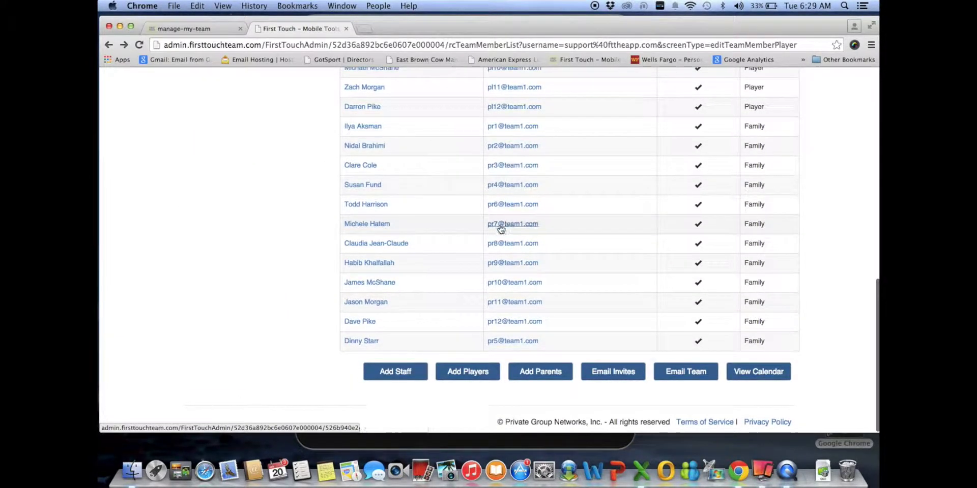
pyautogui.scroll(5, 501, 229)
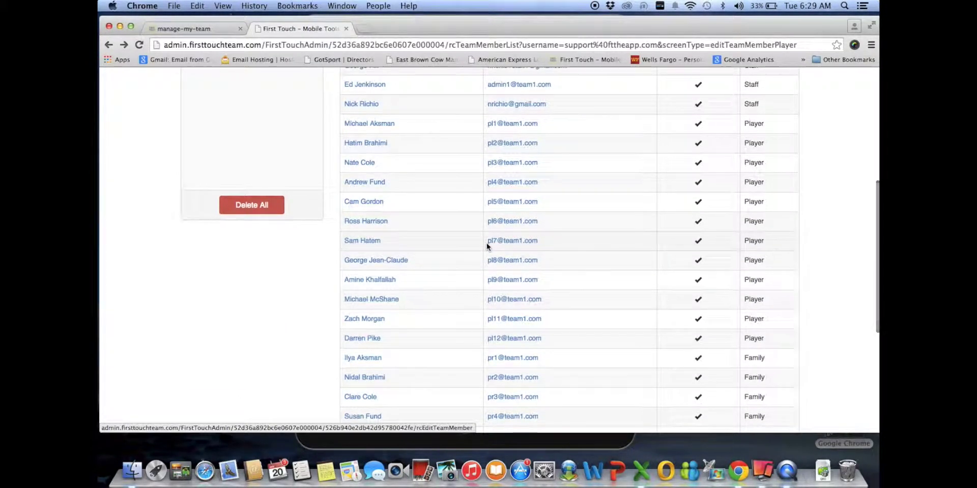
pyautogui.scroll(-5, 486, 246)
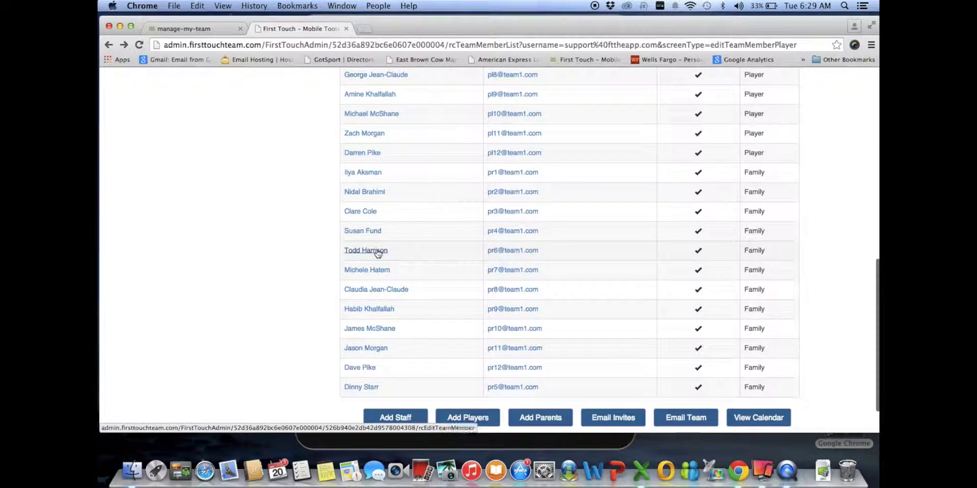
pyautogui.click(376, 252)
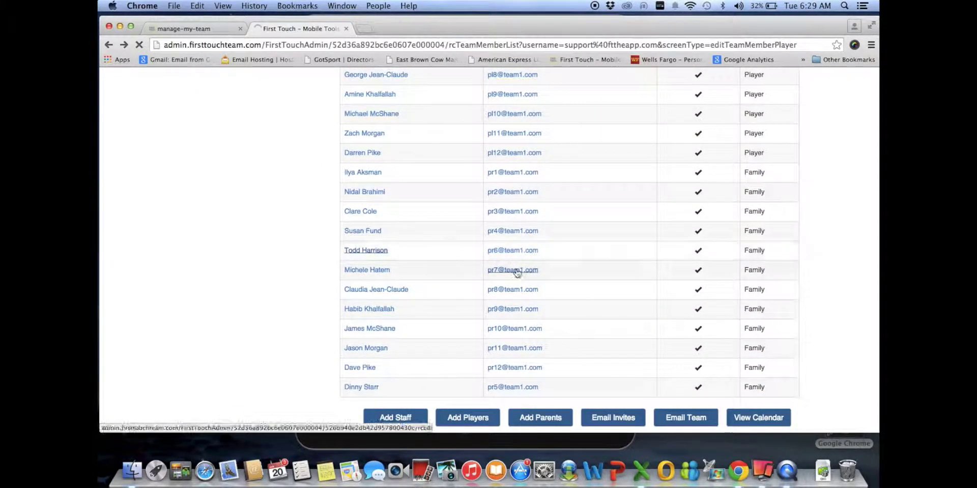
pyautogui.scroll(-3, 516, 272)
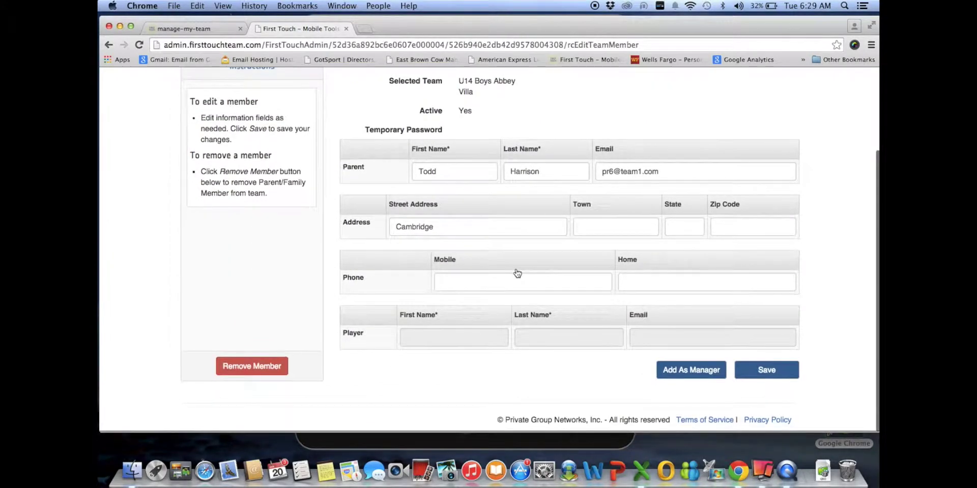
# Step: Make the family member a team manager with Add As Manager
pyautogui.click(687, 374)
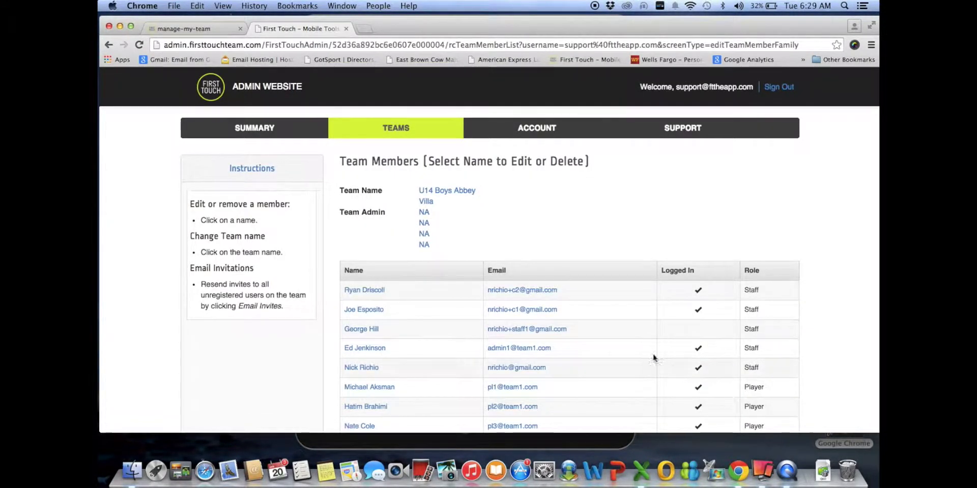
pyautogui.scroll(-10, 529, 231)
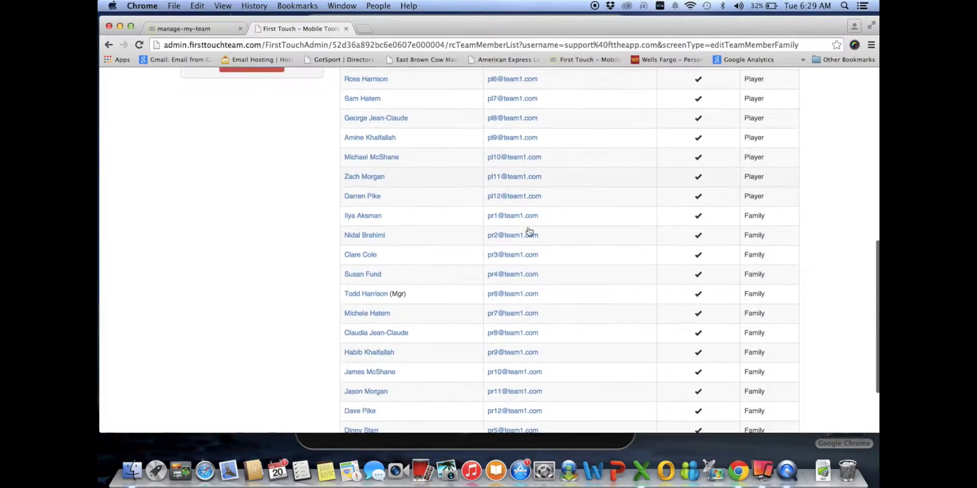
pyautogui.scroll(-1, 528, 230)
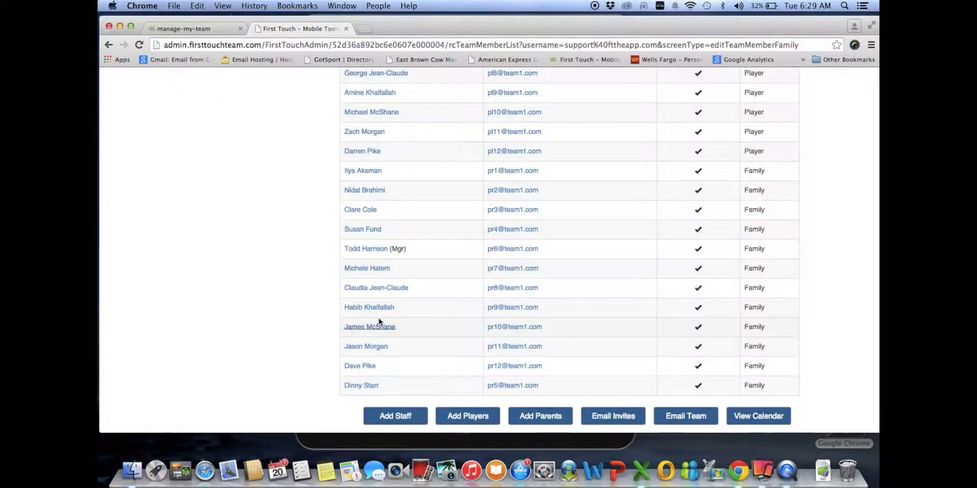
pyautogui.scroll(10, 386, 279)
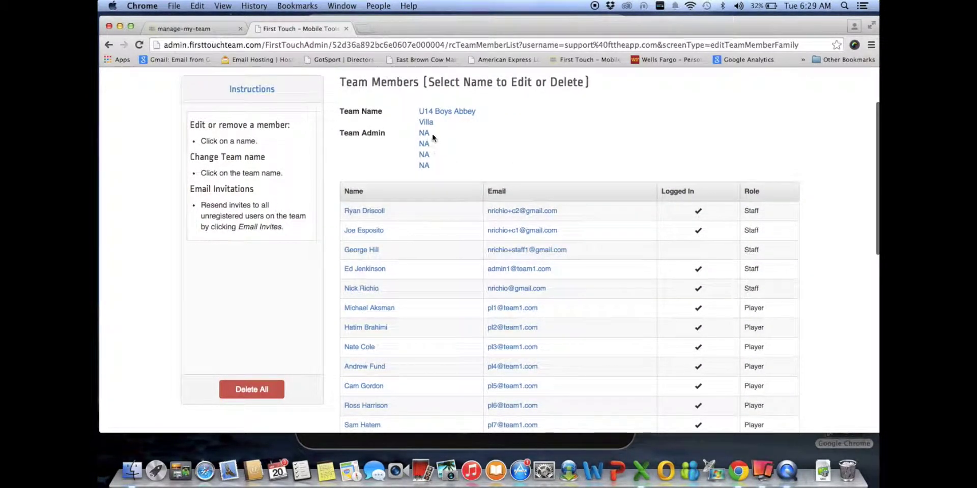
pyautogui.scroll(-10, 424, 136)
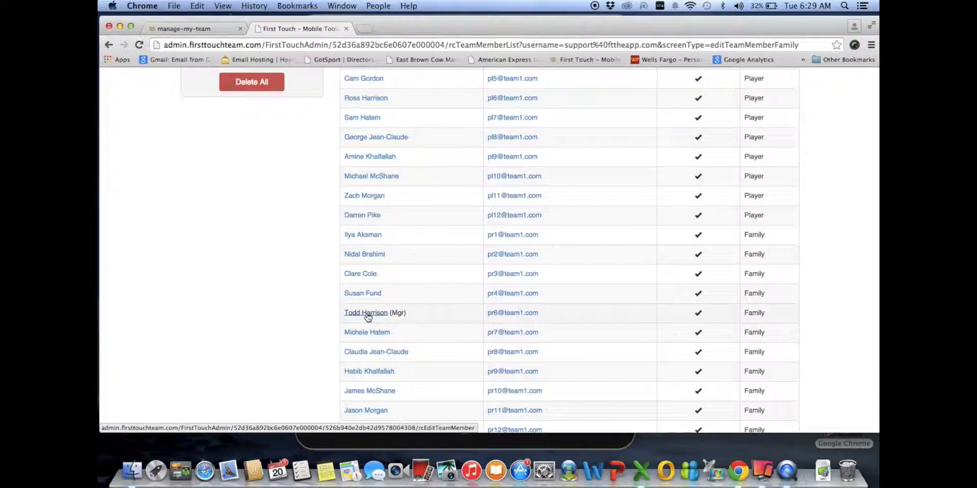
# Step: Select the new manager's email in the Team Members list and open the Team Admin form
pyautogui.moveTo(552, 314); pyautogui.dragTo(486, 310)
pyautogui.press('super+c')
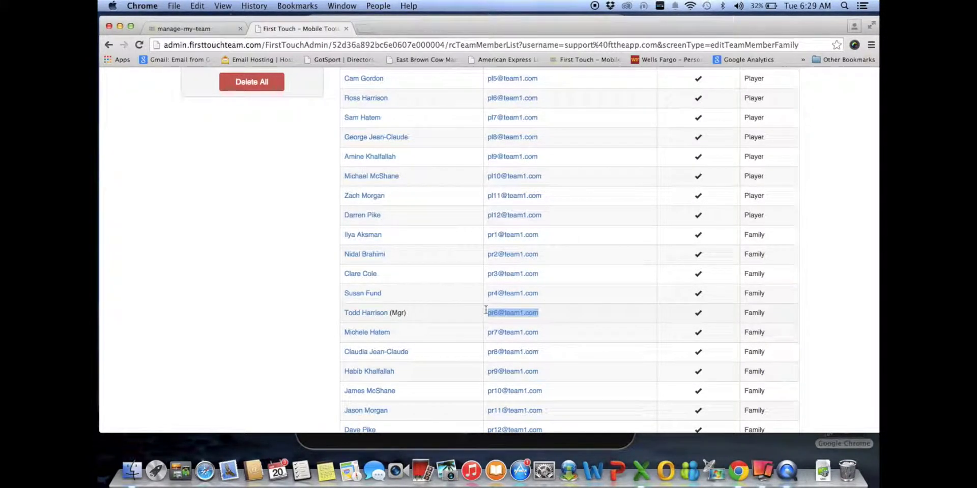
pyautogui.scroll(10, 486, 311)
pyautogui.scroll(3, 486, 313)
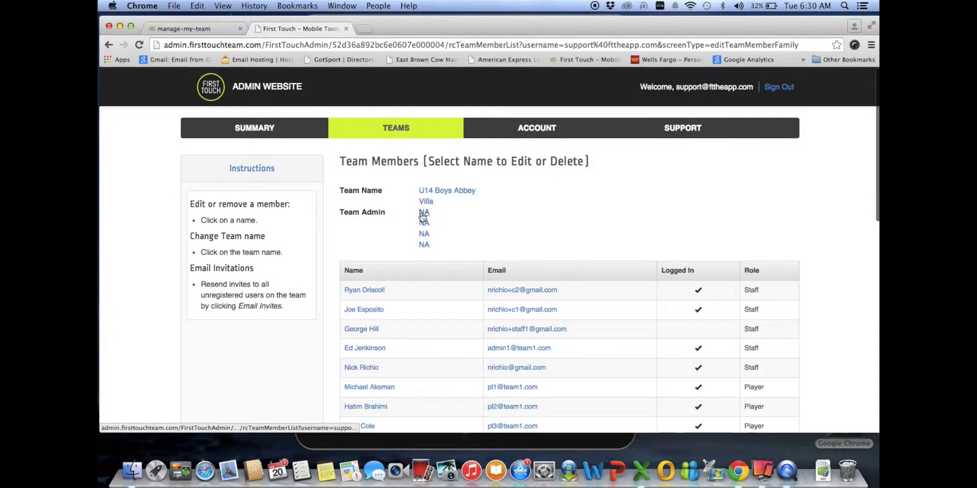
pyautogui.click(422, 217)
# Step: Replace the NA Team Admin with the new manager's email and a password, and apply
pyautogui.click(492, 161)
pyautogui.press('BackSpace')
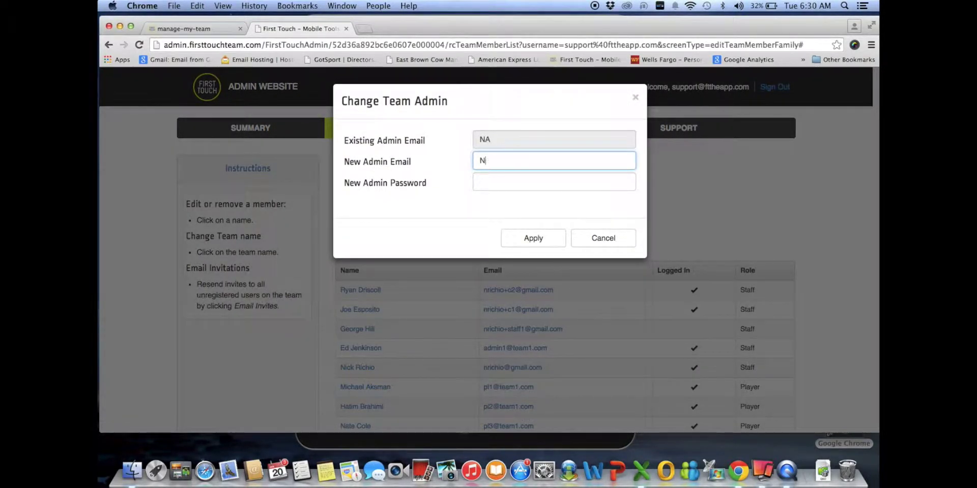
pyautogui.press('super+v')
pyautogui.click(500, 182)
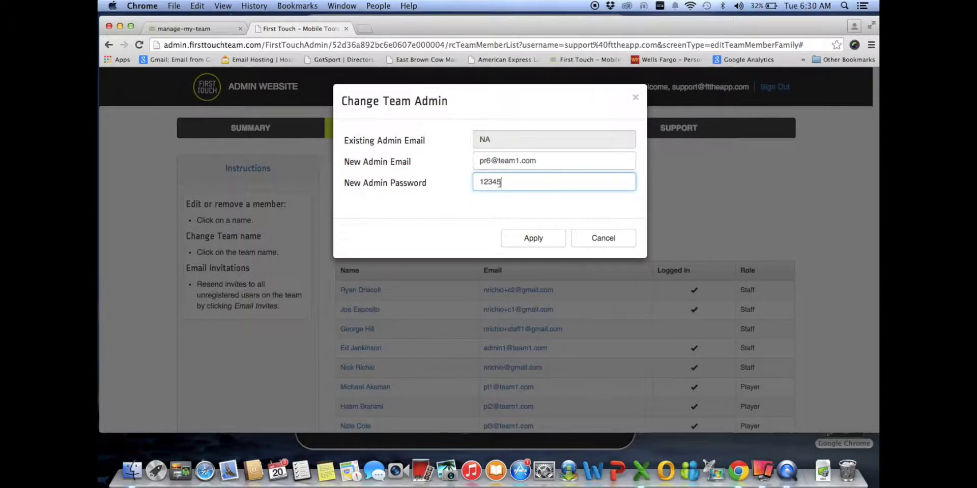
pyautogui.click(533, 239)
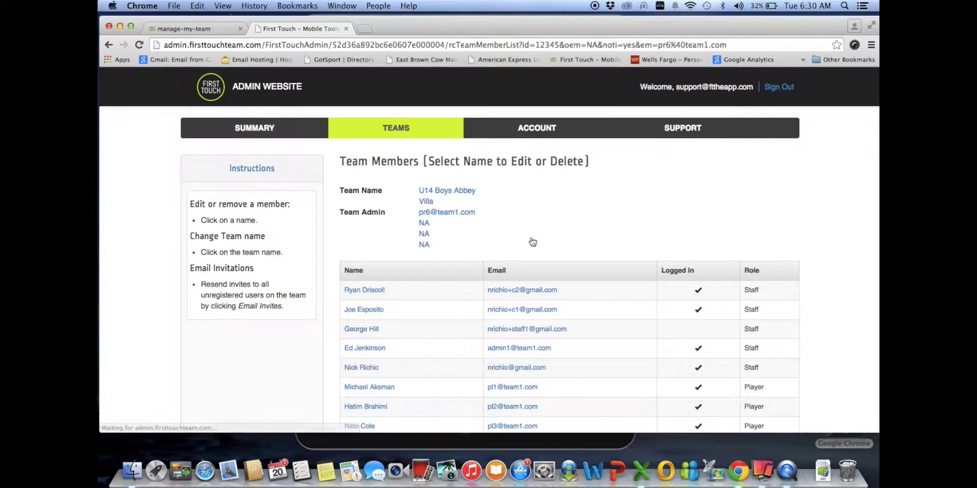
pyautogui.scroll(-3, 532, 242)
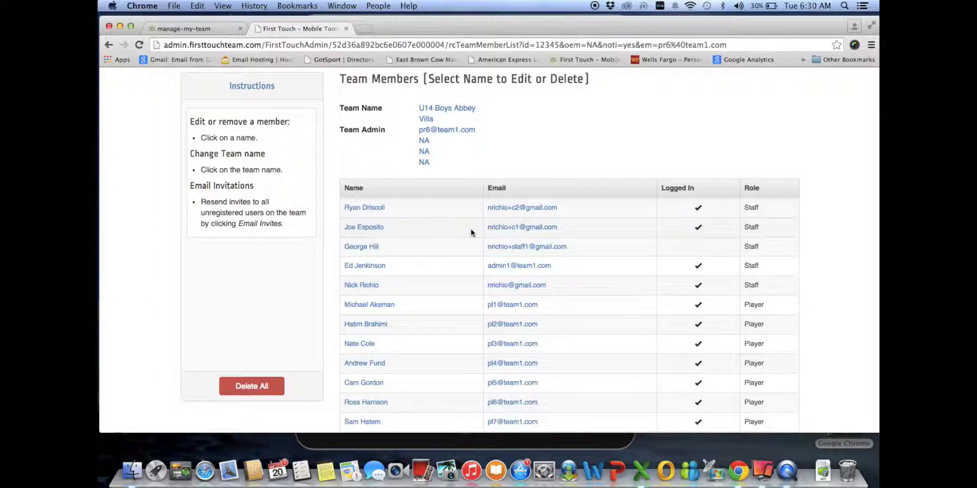
pyautogui.scroll(-10, 471, 233)
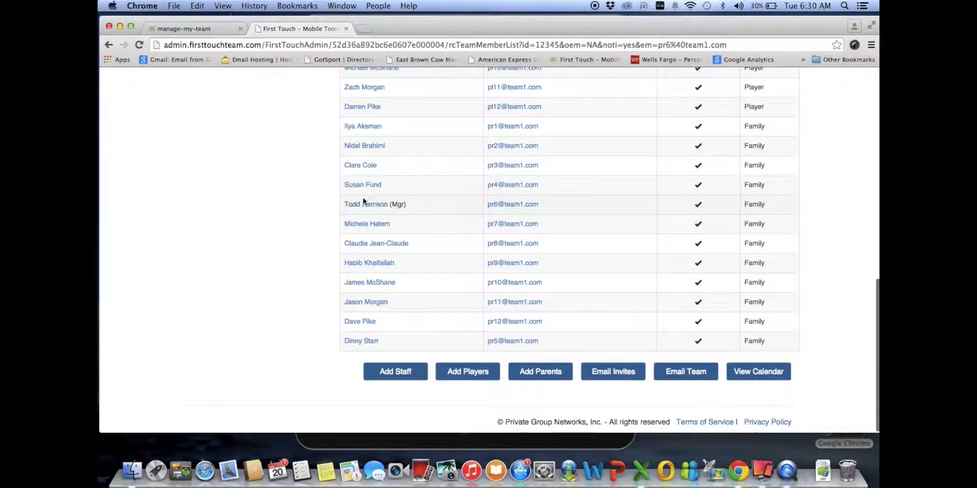
pyautogui.scroll(1, 504, 212)
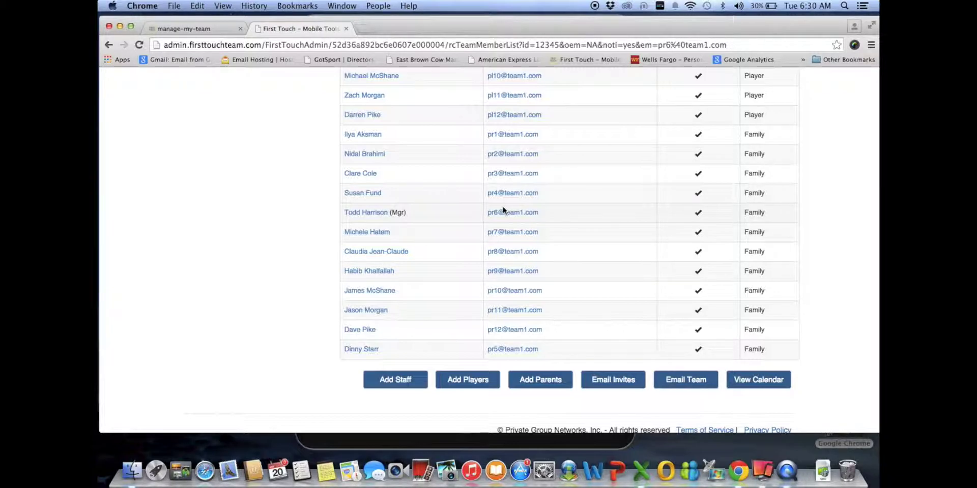
pyautogui.scroll(-1, 503, 208)
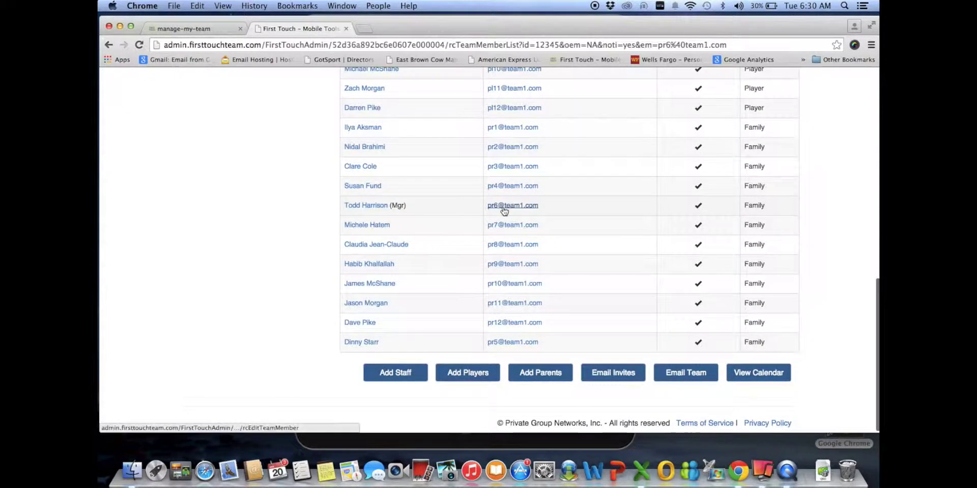
# Step: Send email invites to all unregistered team members and close the confirmation
pyautogui.click(614, 373)
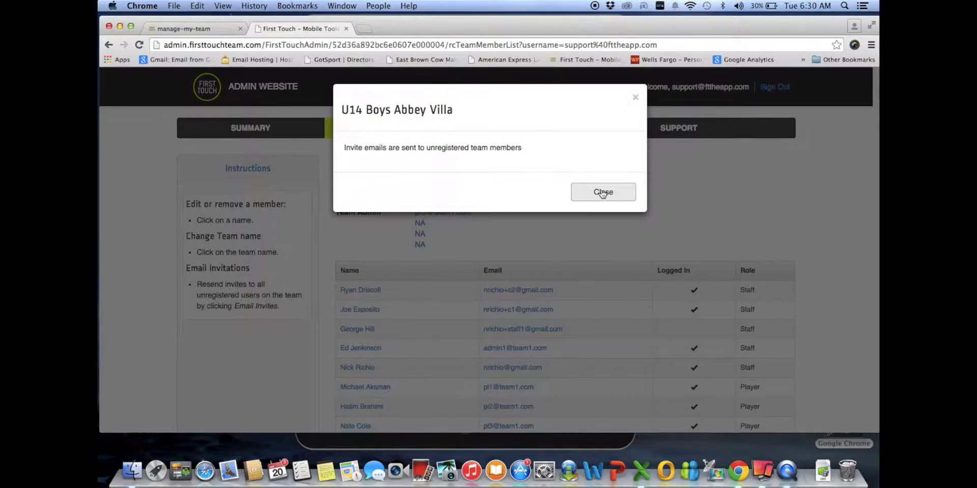
pyautogui.click(602, 193)
pyautogui.scroll(-10, 614, 304)
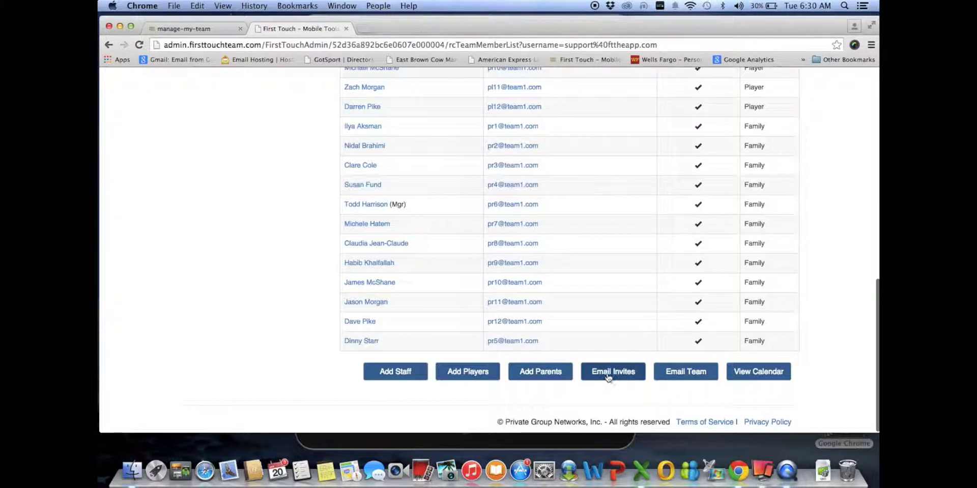
pyautogui.scroll(10, 673, 354)
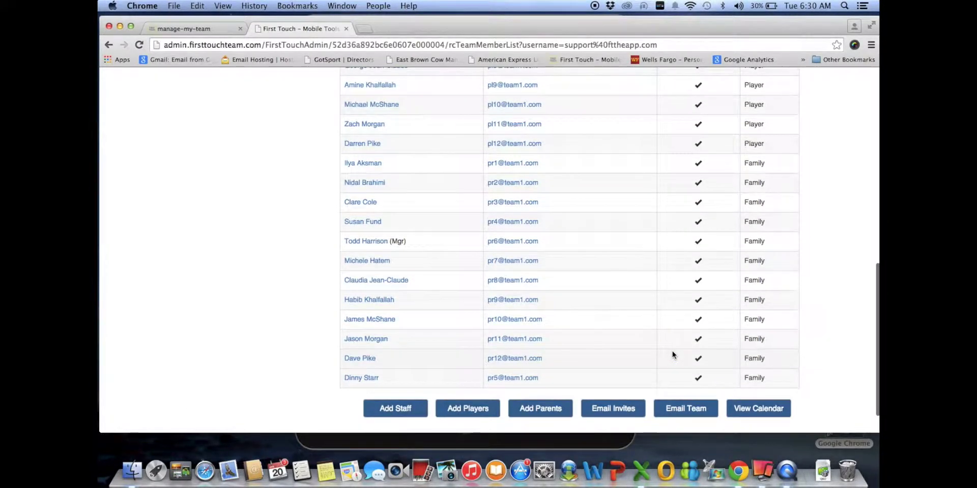
pyautogui.scroll(3, 672, 355)
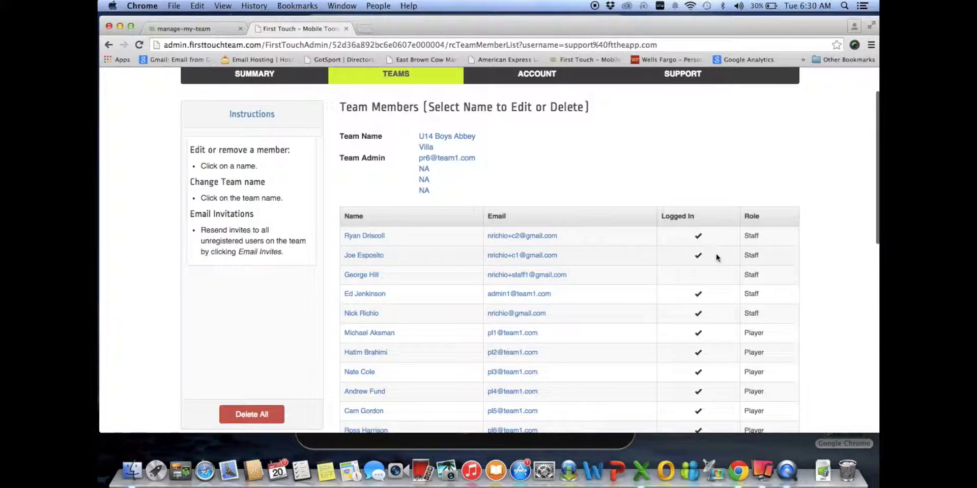
pyautogui.scroll(-9, 715, 256)
pyautogui.scroll(-4, 716, 257)
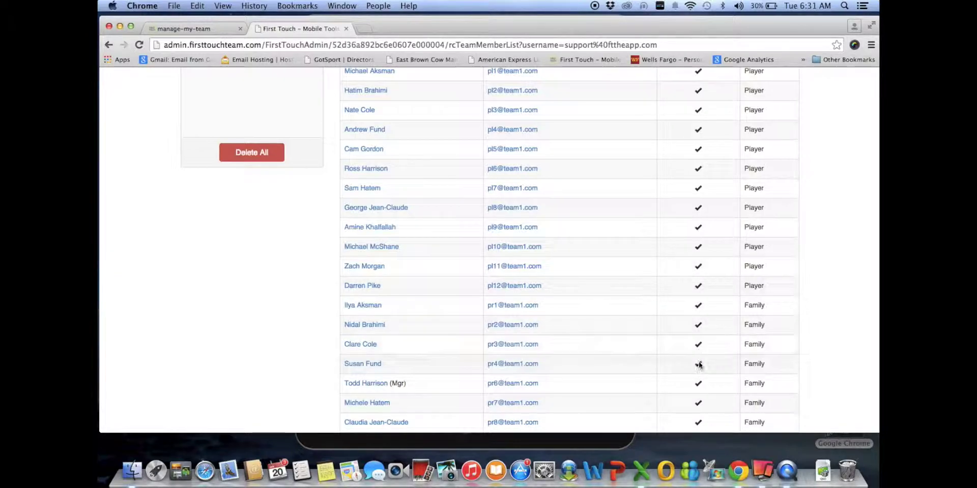
pyautogui.scroll(-2, 696, 334)
pyautogui.scroll(16, 696, 333)
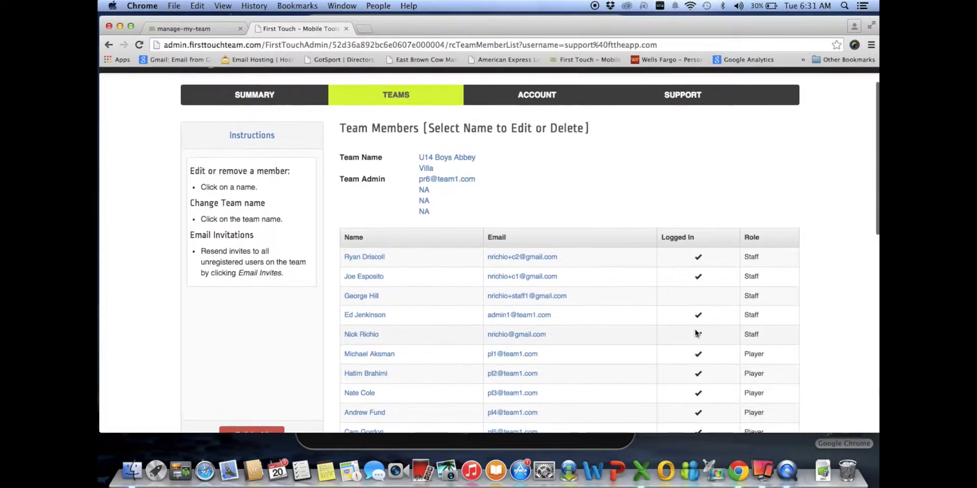
# Step: Send an individual invite email to the staff member who never logged in
pyautogui.click(370, 301)
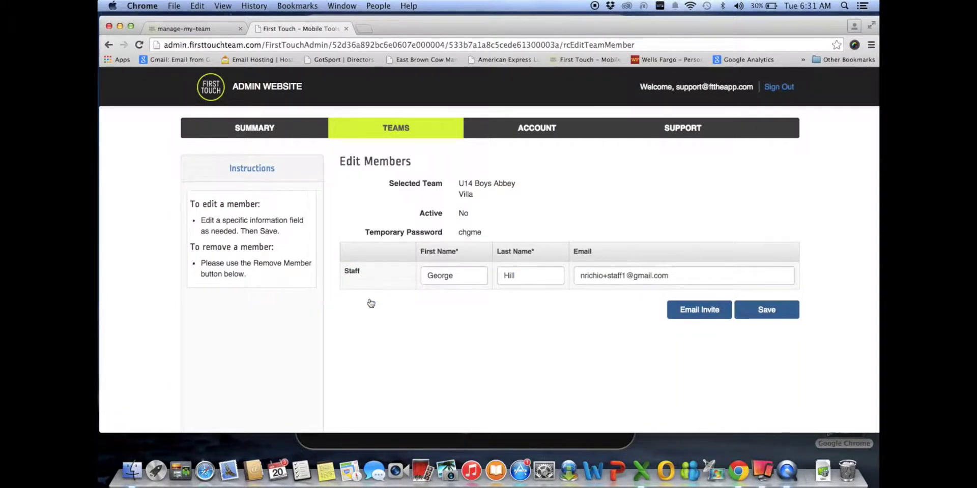
pyautogui.click(694, 314)
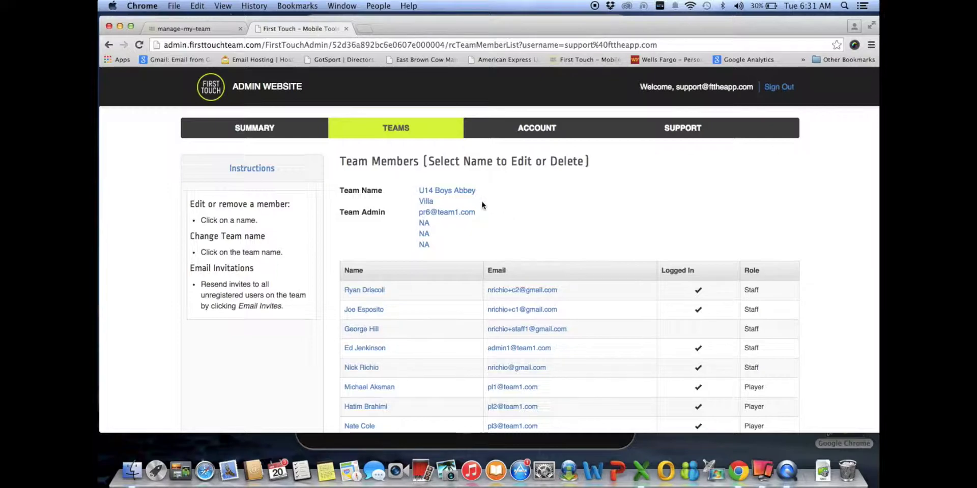
pyautogui.scroll(-15, 445, 200)
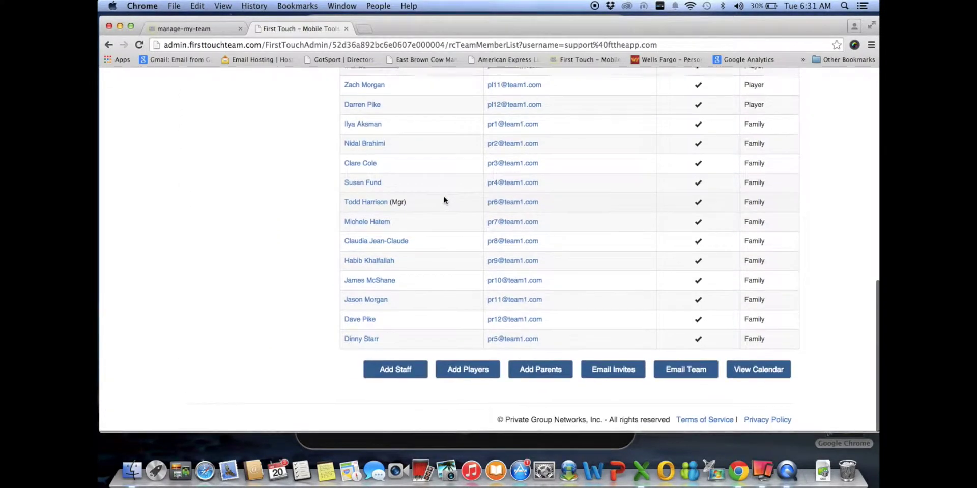
pyautogui.click(686, 373)
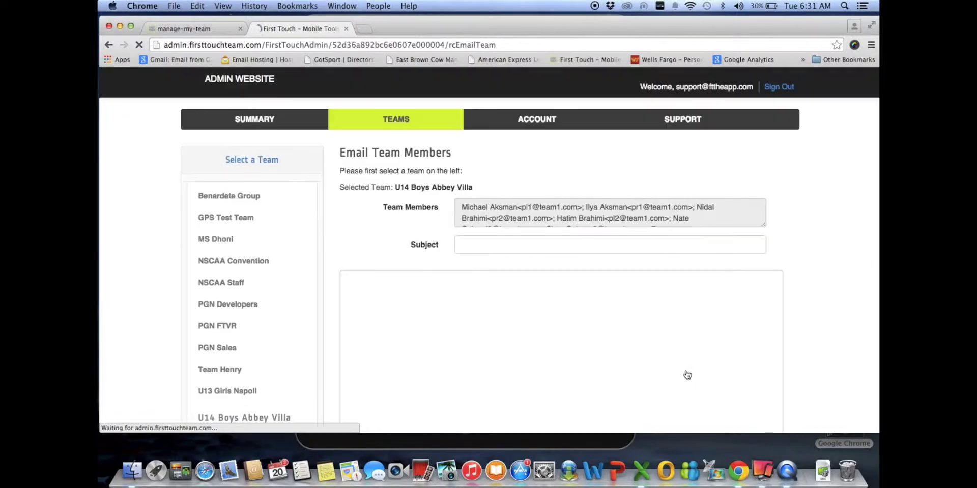
pyautogui.scroll(-3, 539, 209)
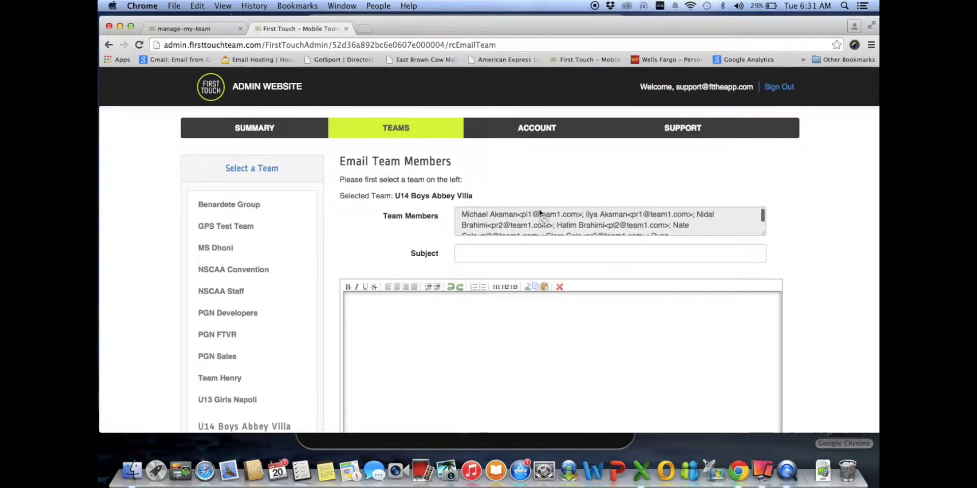
pyautogui.click(476, 254)
pyautogui.write('Test')
pyautogui.press('Tab')
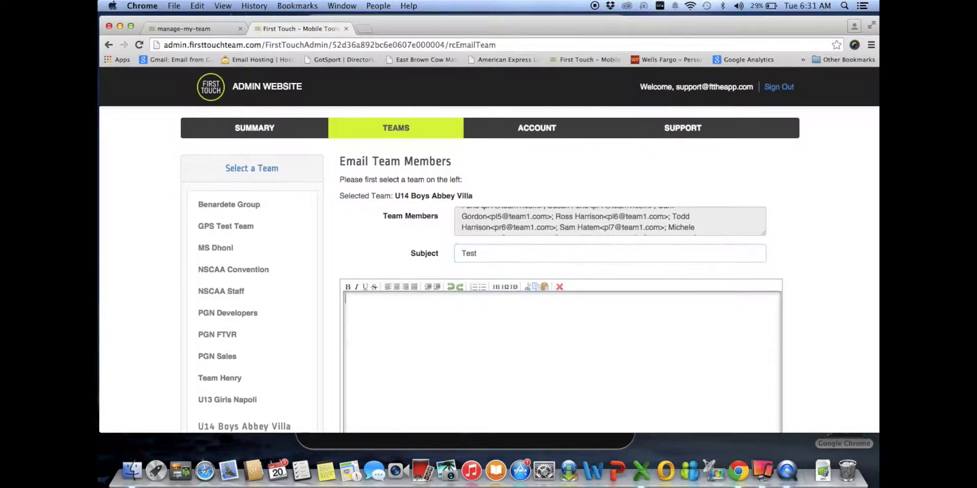
pyautogui.scroll(-5, 468, 314)
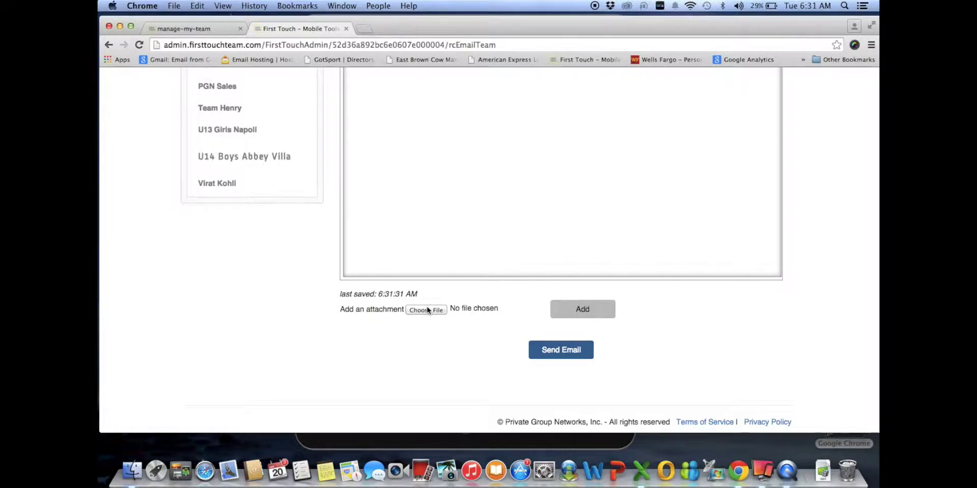
pyautogui.scroll(6, 427, 305)
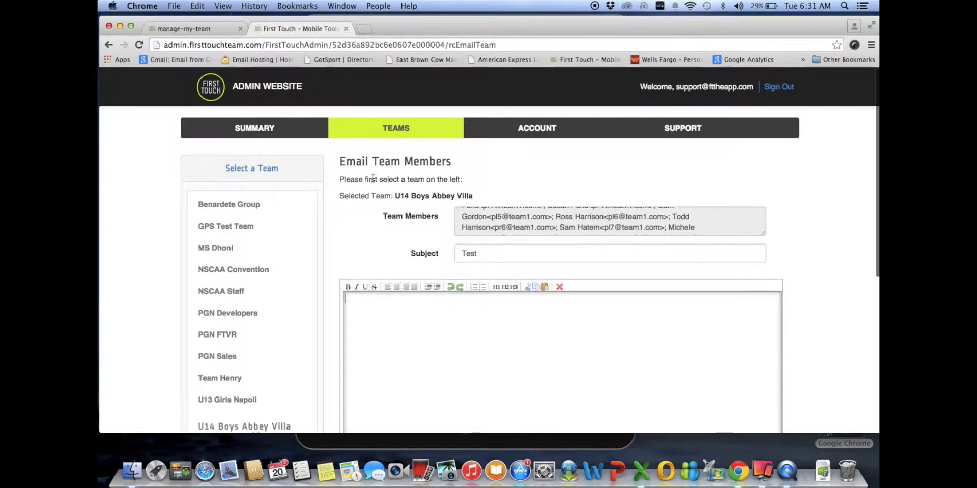
pyautogui.click(108, 45)
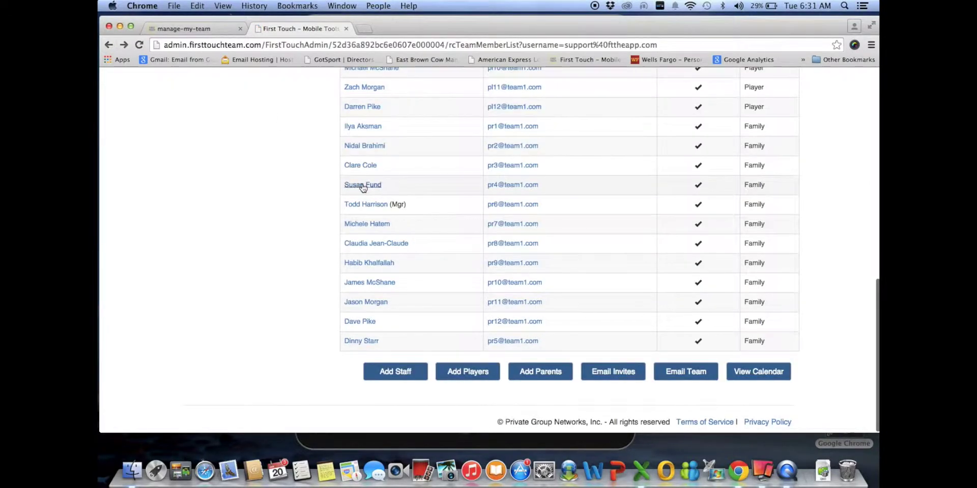
# Step: Confirm the January 2015 calendar is empty on web and iPad, then start a January 20 event
pyautogui.click(763, 373)
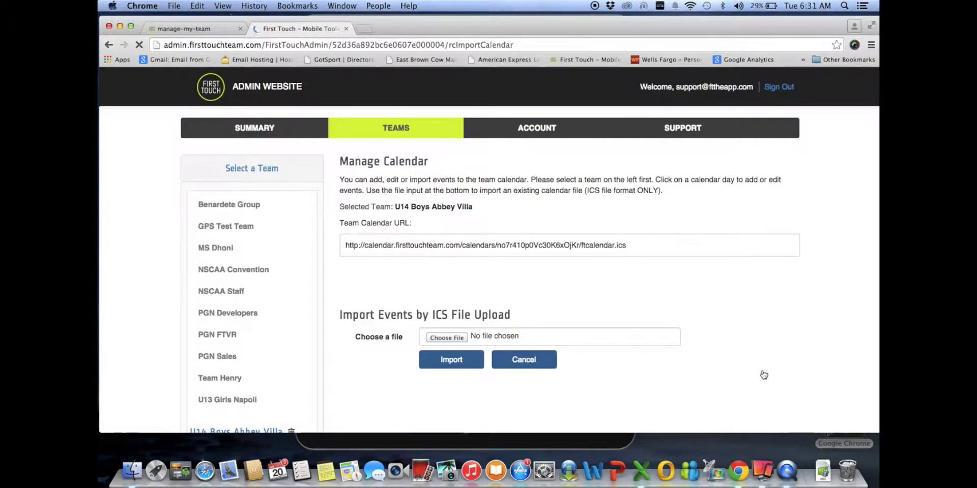
pyautogui.scroll(-5, 662, 283)
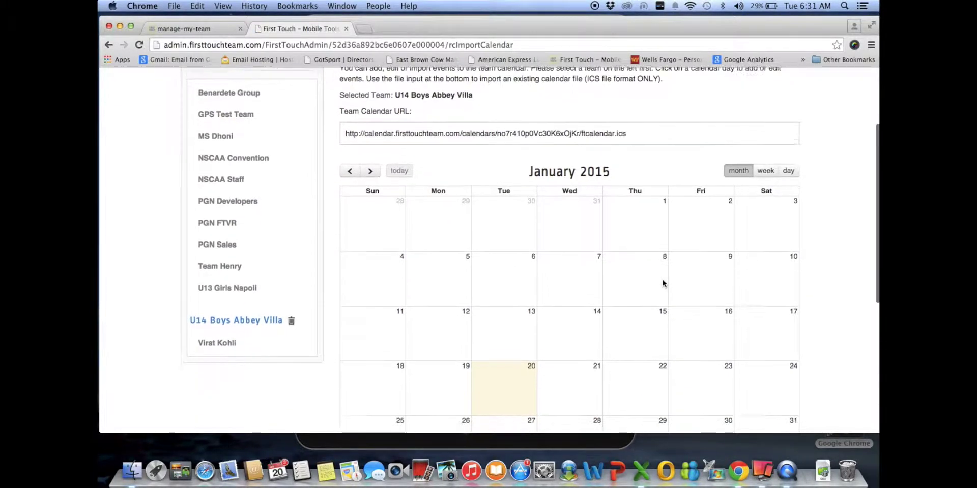
pyautogui.scroll(-2, 662, 284)
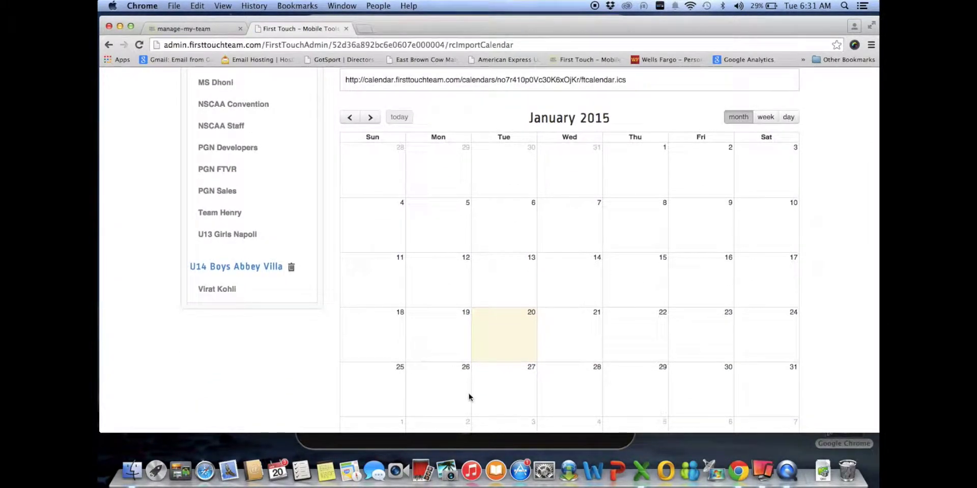
pyautogui.click(441, 442)
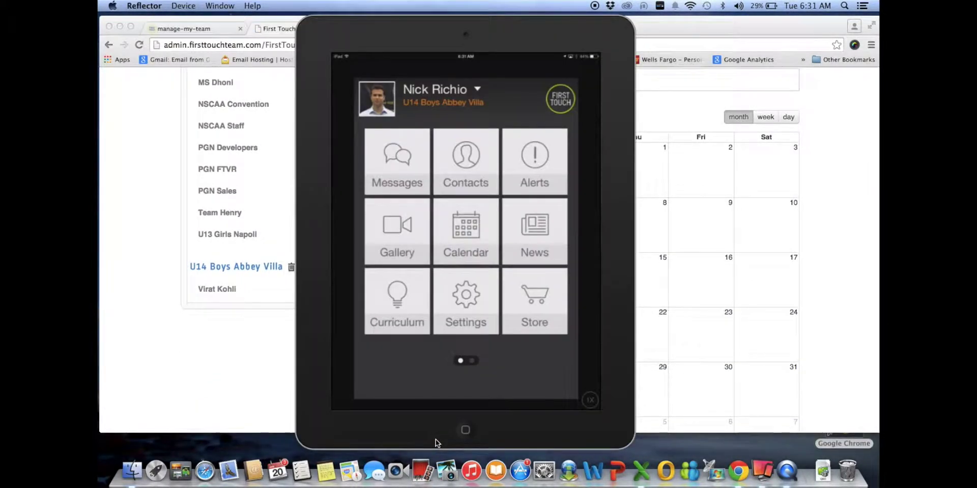
pyautogui.click(471, 233)
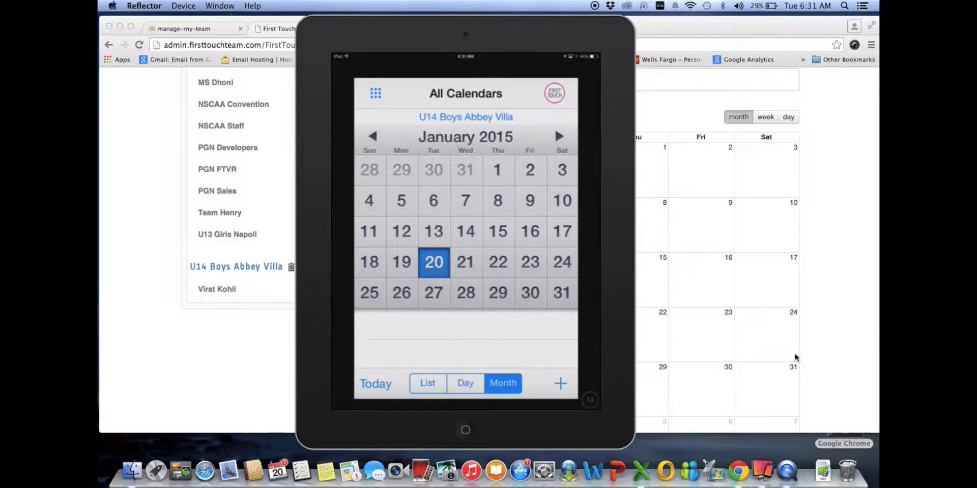
pyautogui.click(849, 357)
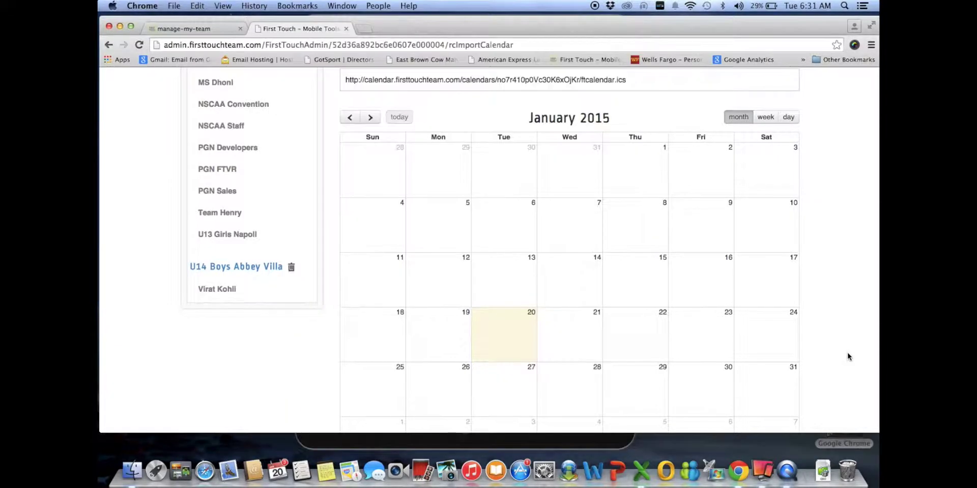
pyautogui.click(511, 342)
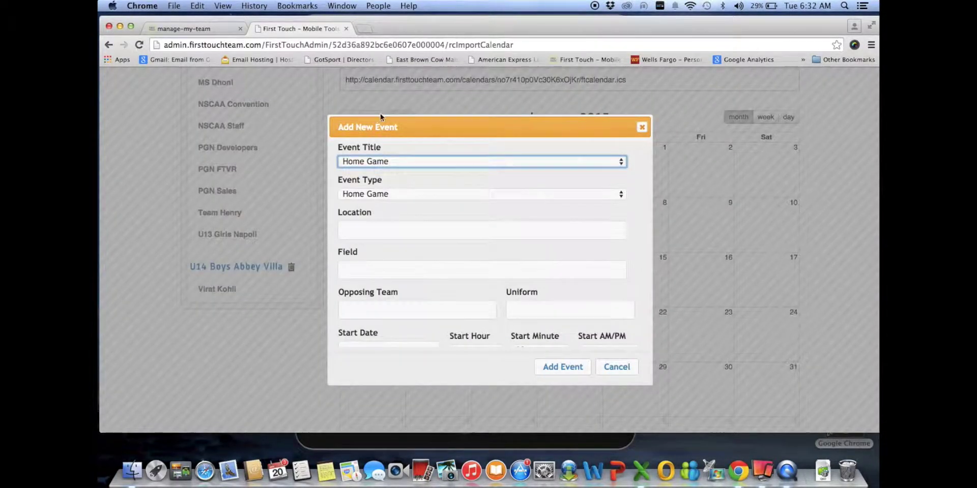
# Step: Save the January 20 Home Game at Boston, Field 1, 6:00–7:00 AM, then view the iPad mirror
pyautogui.click(367, 226)
pyautogui.write('Boston')
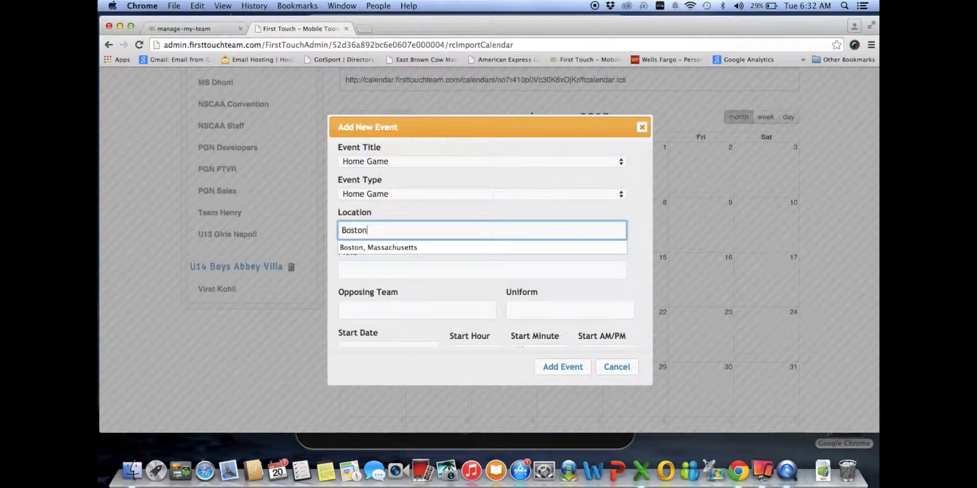
pyautogui.press('Tab')
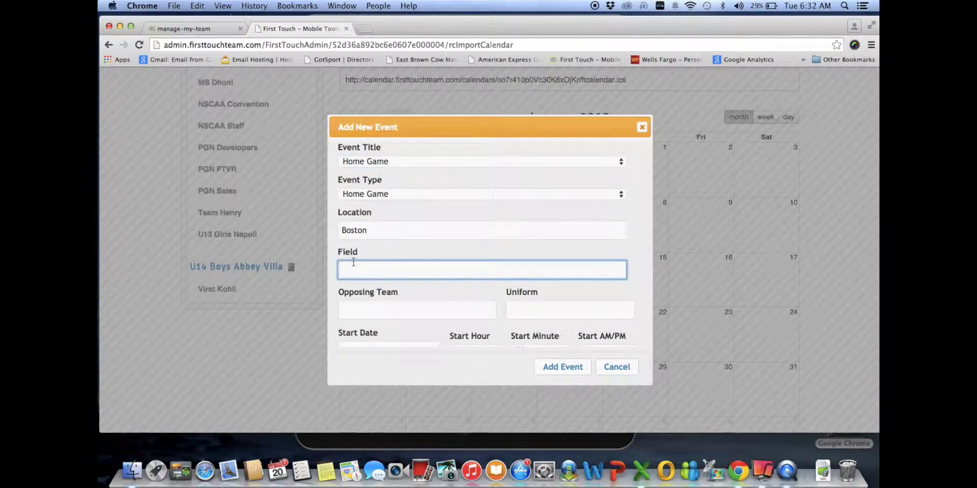
pyautogui.press('Tab')
pyautogui.scroll(-5, 361, 270)
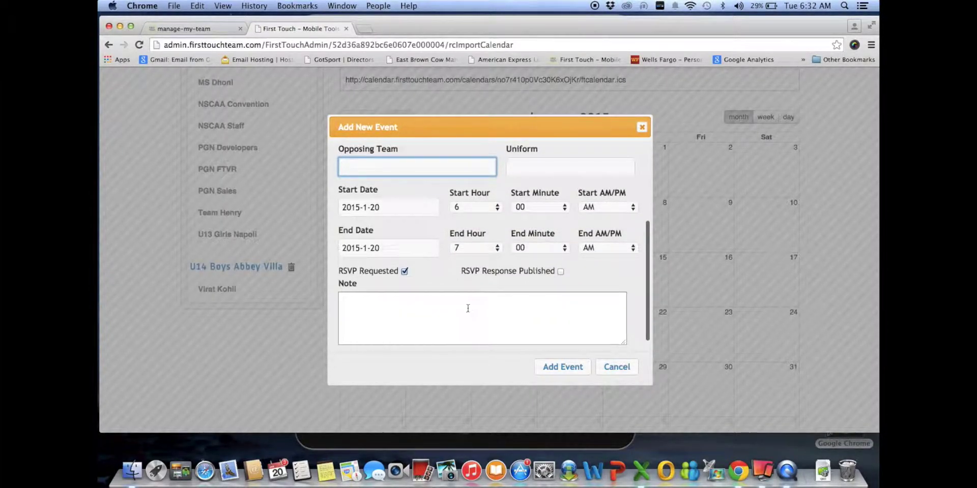
pyautogui.click(564, 368)
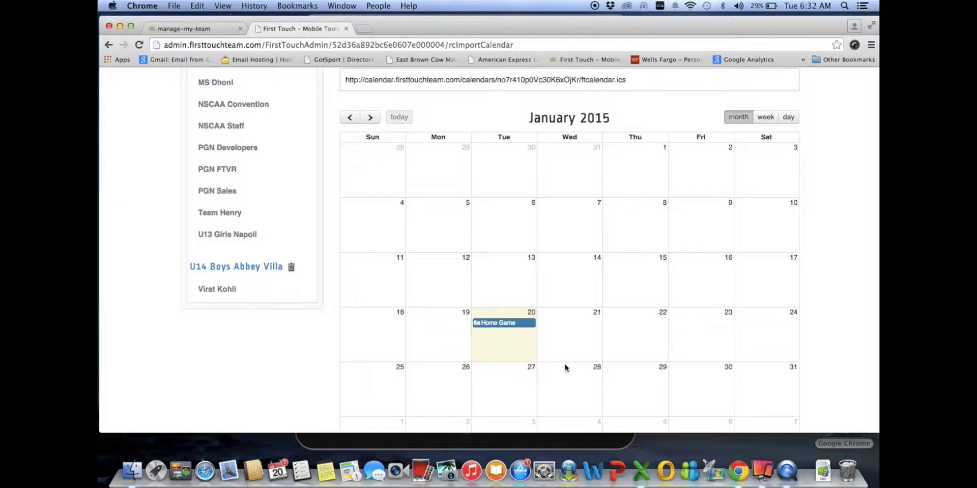
pyautogui.click(500, 441)
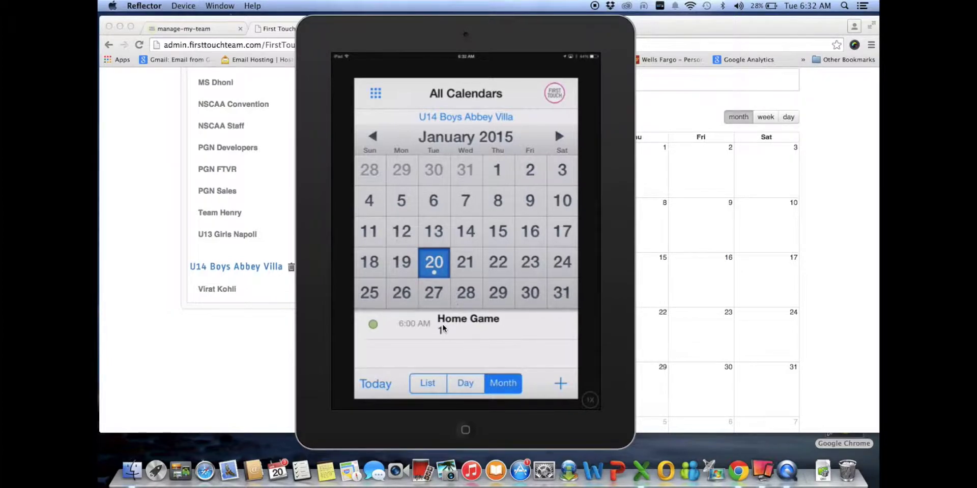
# Step: Open the January 20 Home Game's details in the mirrored iPad calendar
pyautogui.click(835, 304)
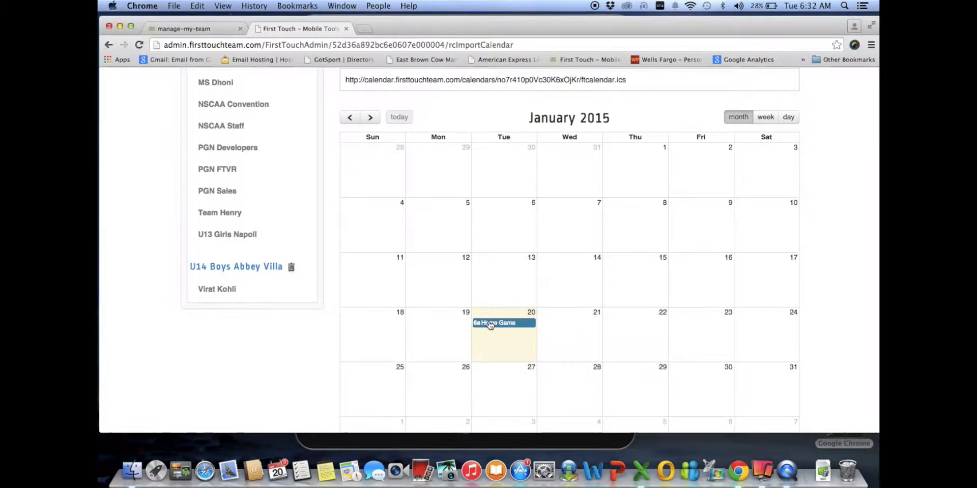
pyautogui.click(415, 446)
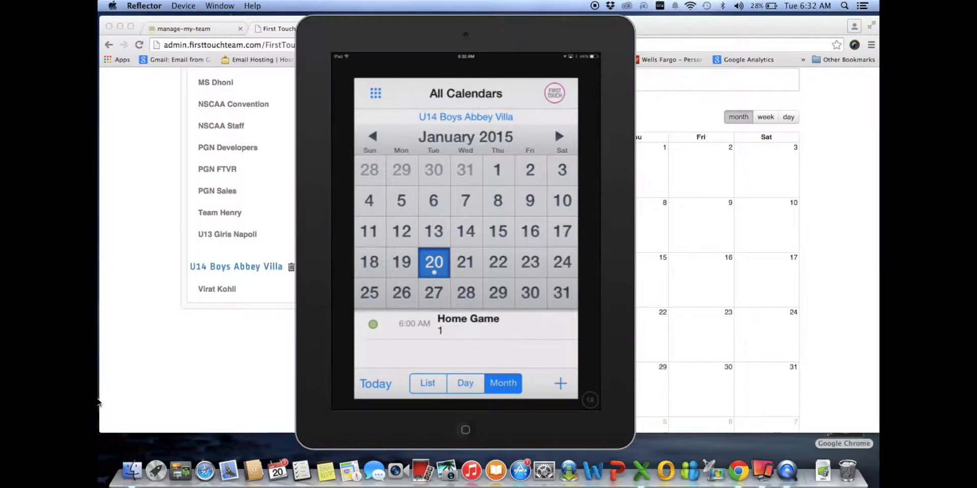
pyautogui.click(186, 371)
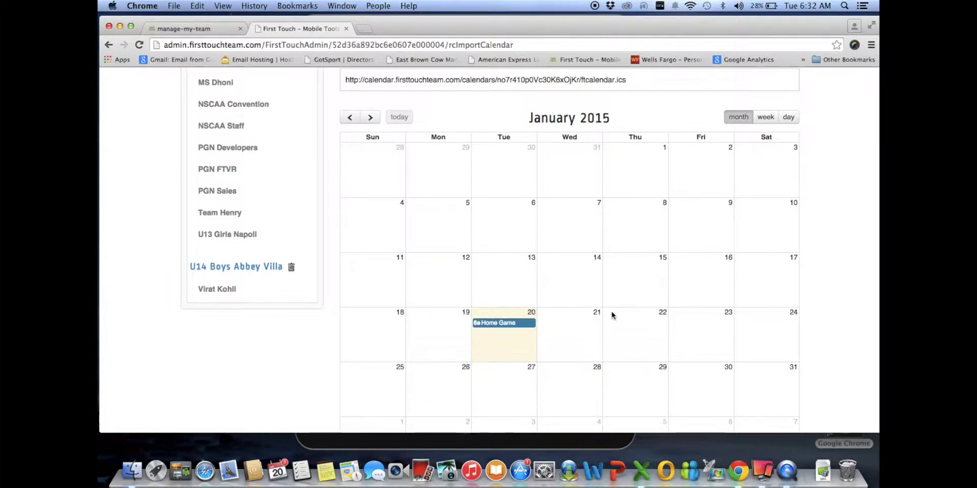
pyautogui.click(484, 444)
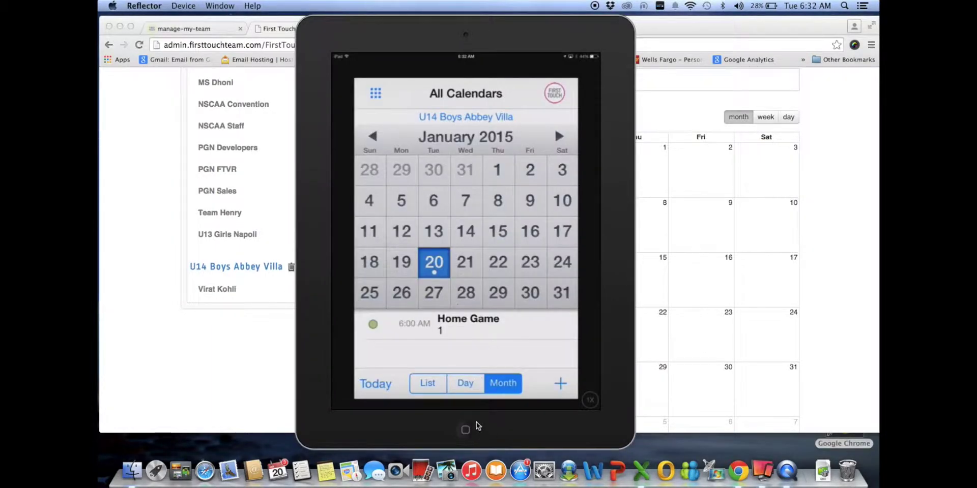
pyautogui.click(432, 342)
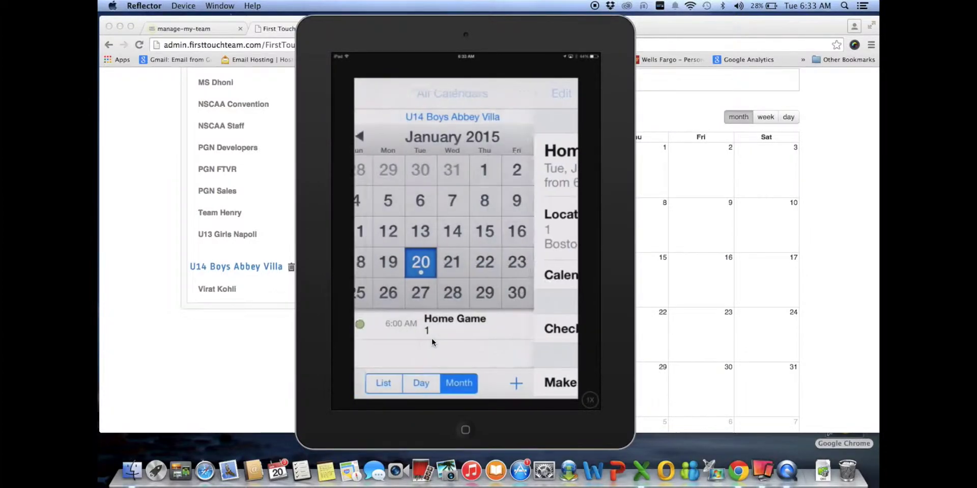
# Step: Return to the Manage Calendar page in Chrome and scroll through it
pyautogui.click(859, 361)
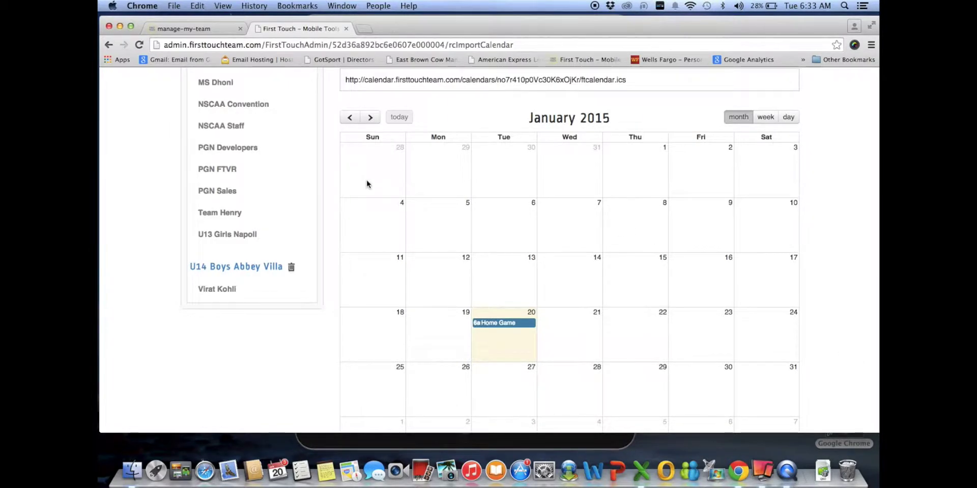
pyautogui.scroll(5, 367, 182)
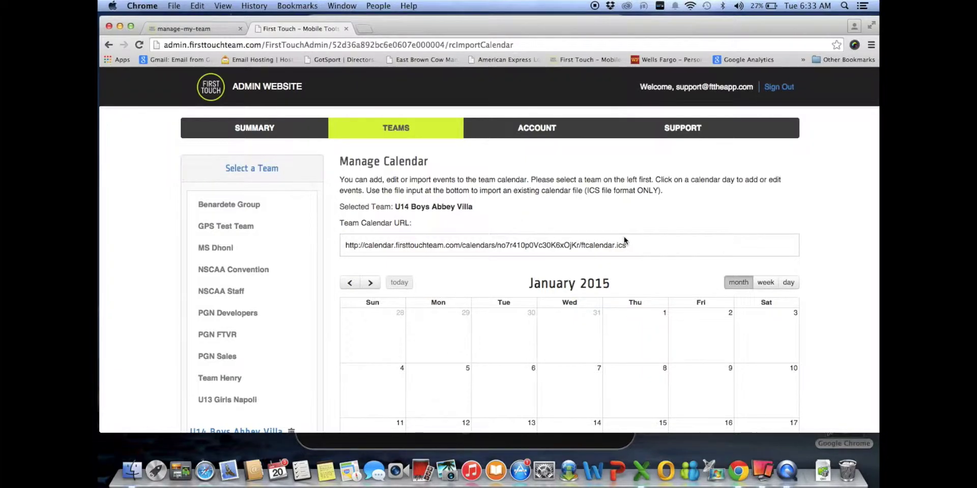
pyautogui.scroll(-1, 625, 241)
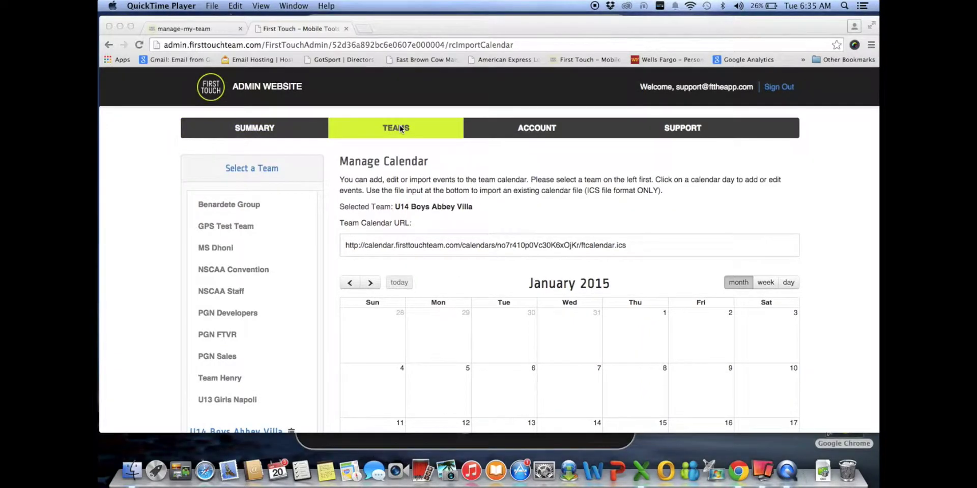
# Step: Browse the Team Listing of all 12 teams and open U14 Boys Abbey Villa's members
pyautogui.click(400, 131)
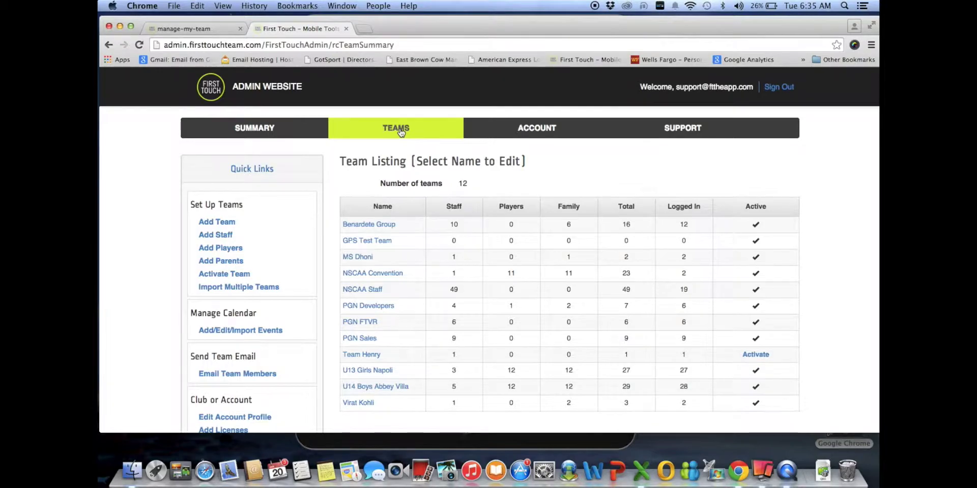
pyautogui.scroll(-2, 401, 130)
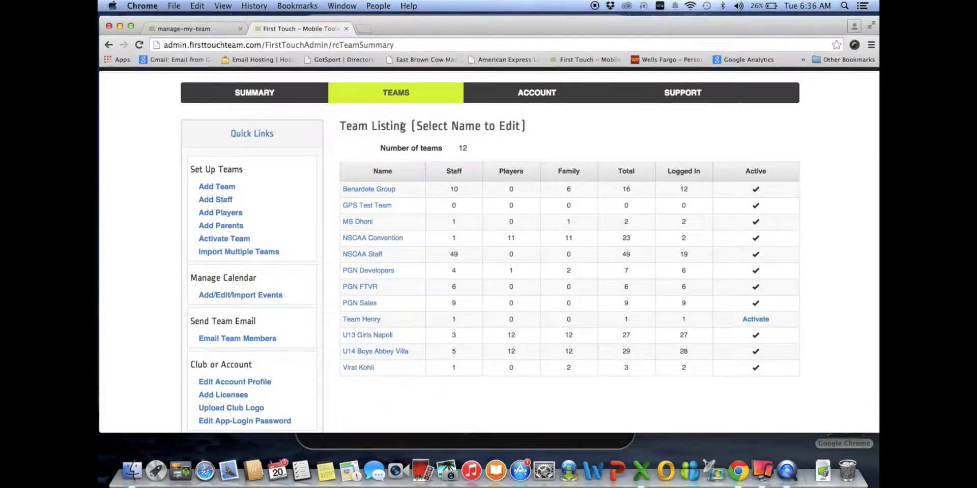
pyautogui.scroll(-1, 402, 127)
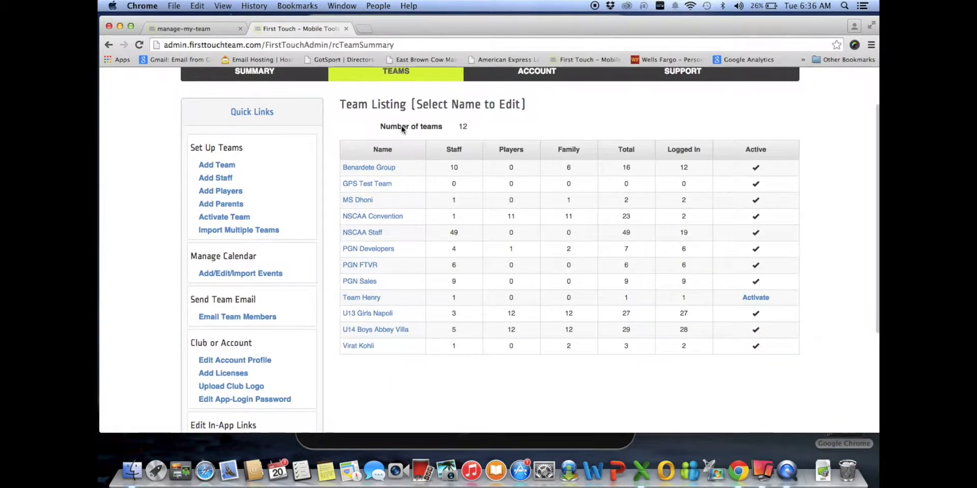
pyautogui.click(370, 330)
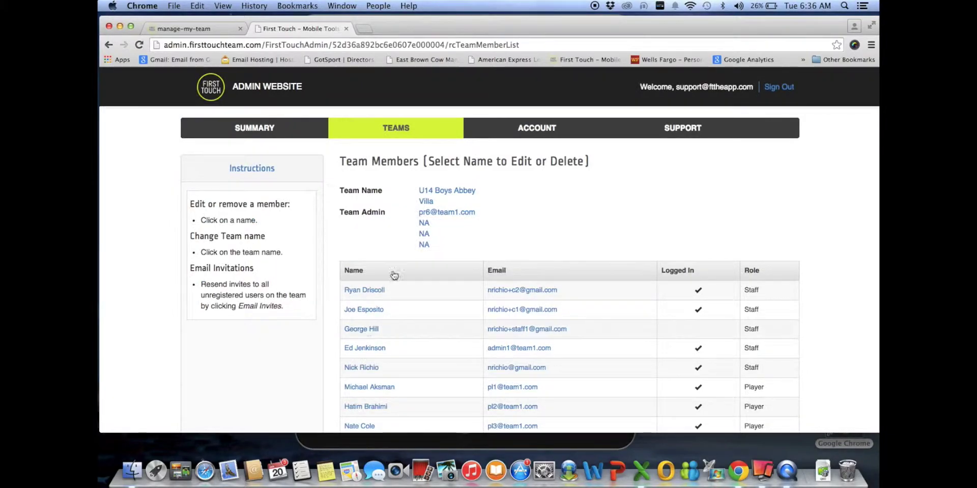
pyautogui.scroll(-9, 438, 217)
pyautogui.scroll(-14, 437, 219)
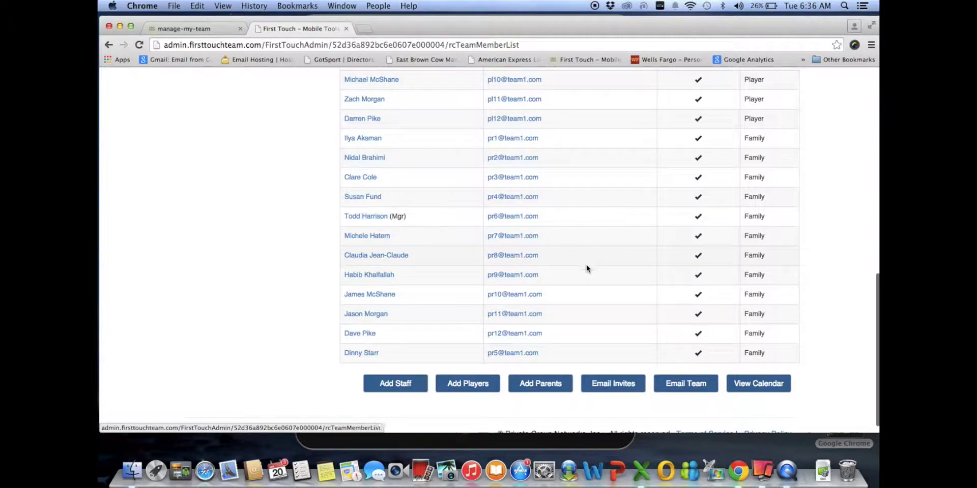
pyautogui.scroll(20, 586, 264)
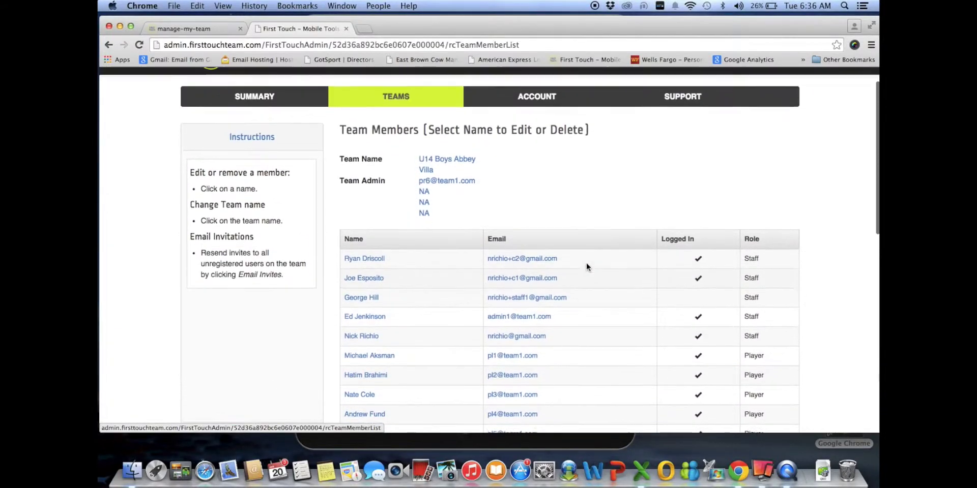
pyautogui.click(398, 131)
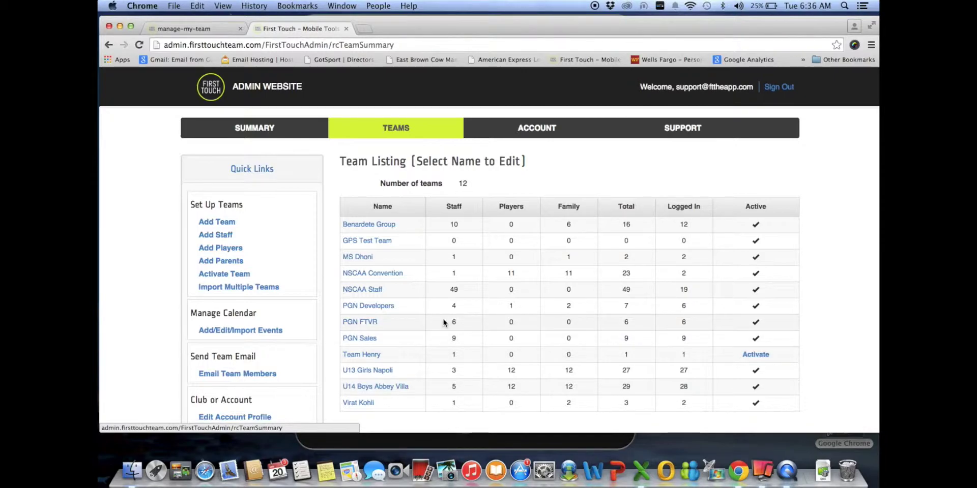
# Step: View Team Henry's members, go back, then open and scroll U14 Boys Abbey Villa's member list
pyautogui.click(364, 355)
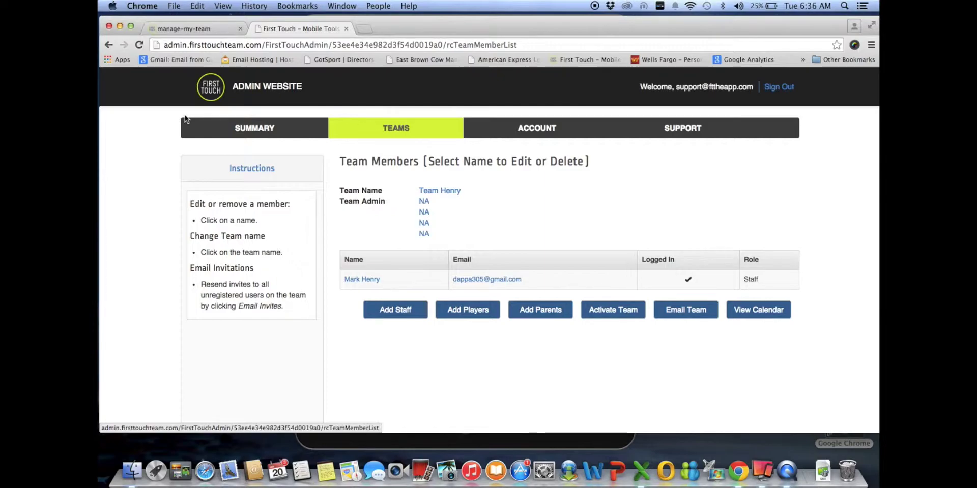
pyautogui.click(108, 45)
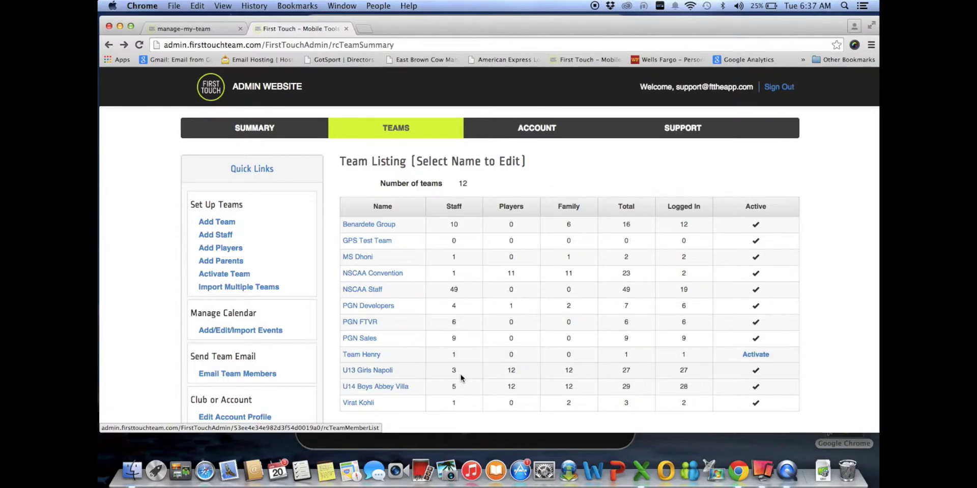
pyautogui.click(390, 391)
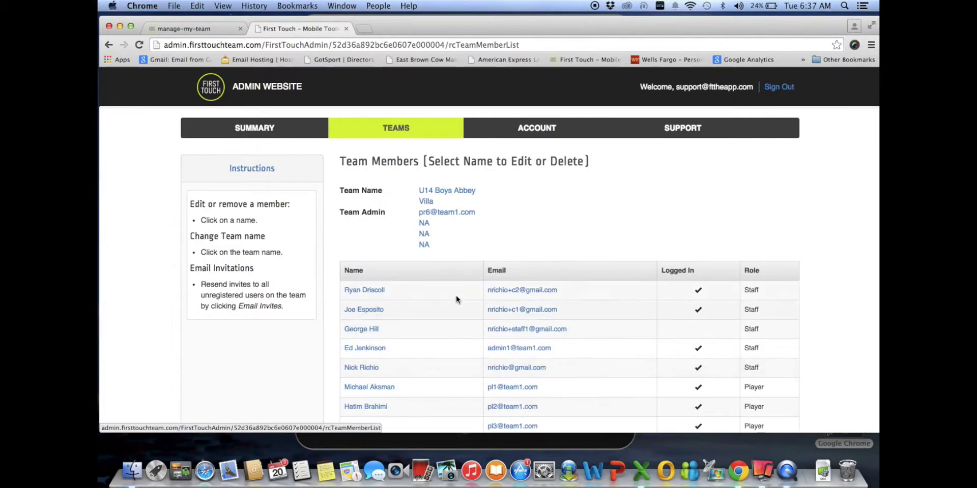
pyautogui.scroll(-3, 456, 295)
pyautogui.scroll(-7, 456, 298)
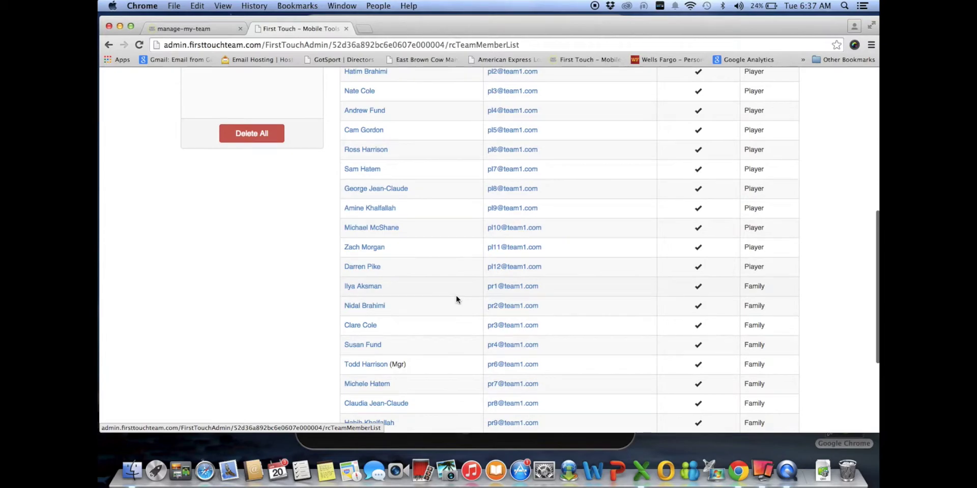
pyautogui.scroll(-2, 456, 299)
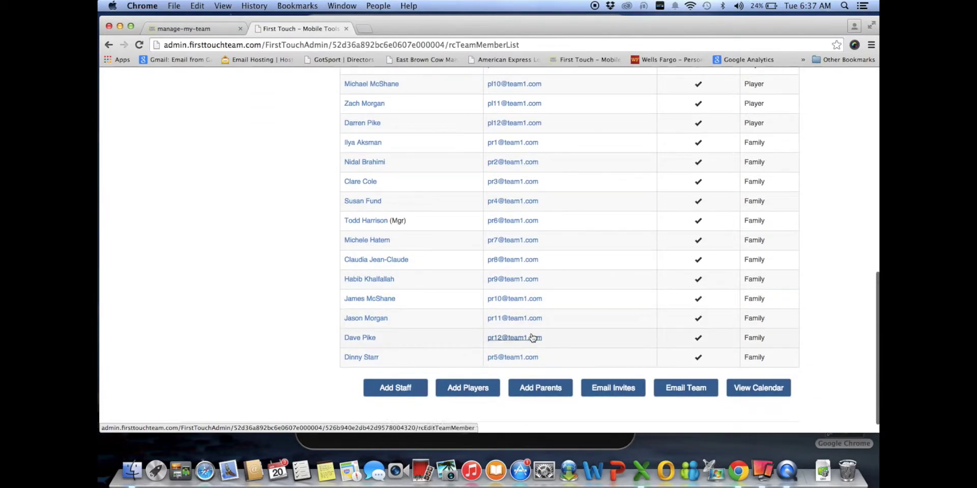
pyautogui.scroll(10, 532, 338)
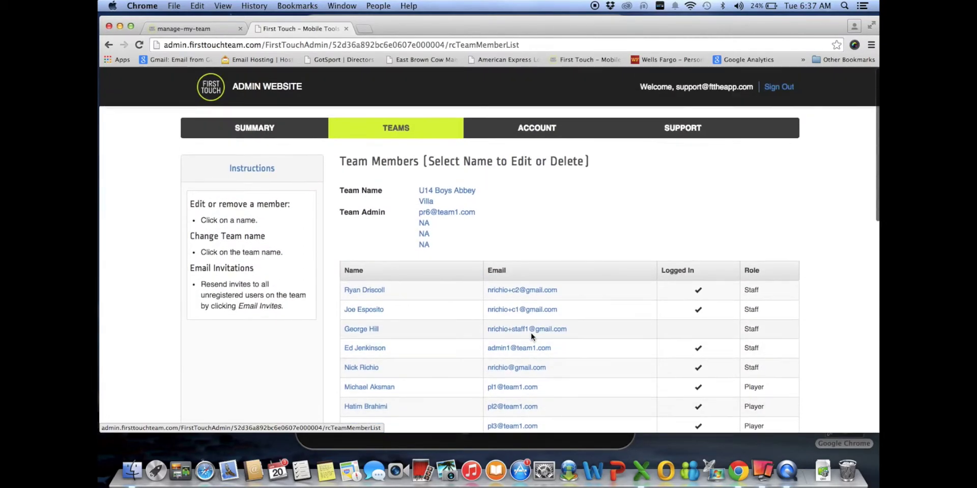